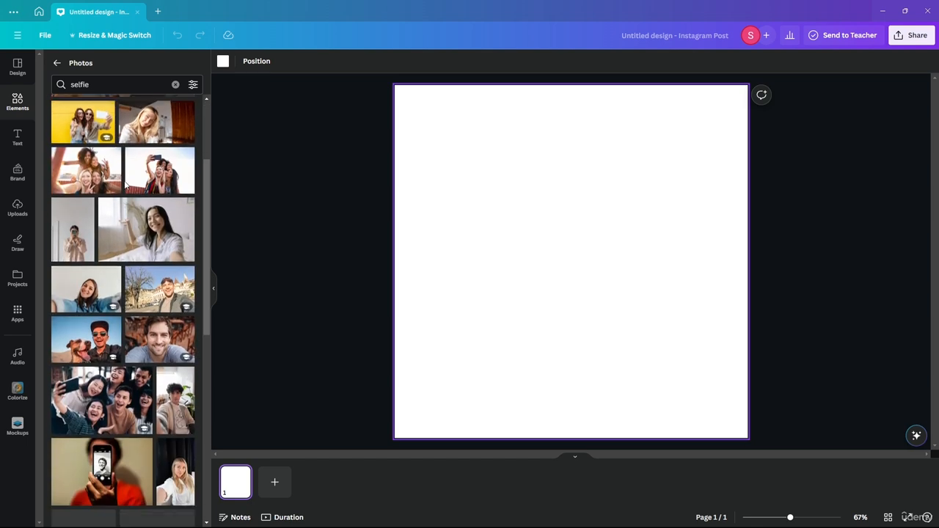
# Add the selfie photo of the man in the denim jacket against a blue wall to the page, filling the whole page
pyautogui.moveTo(176, 209); pyautogui.dragTo(528, 237)
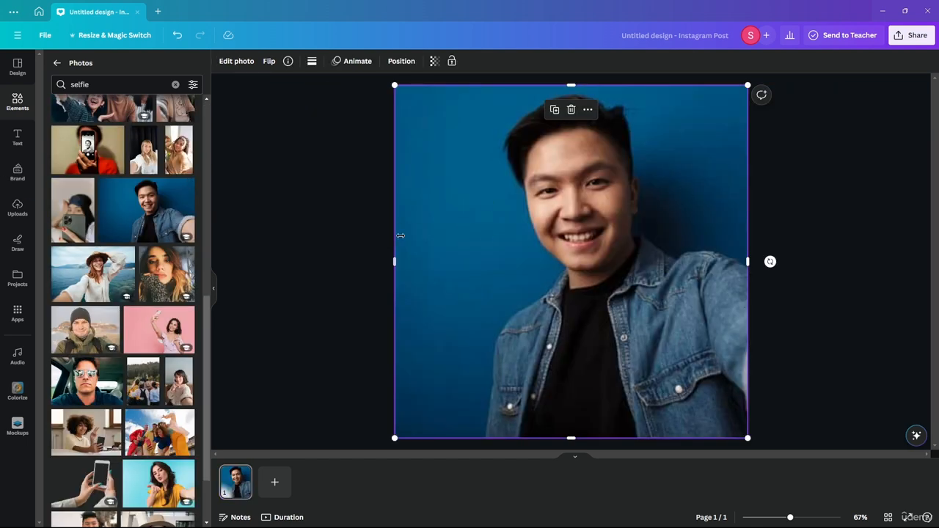
pyautogui.click(309, 227)
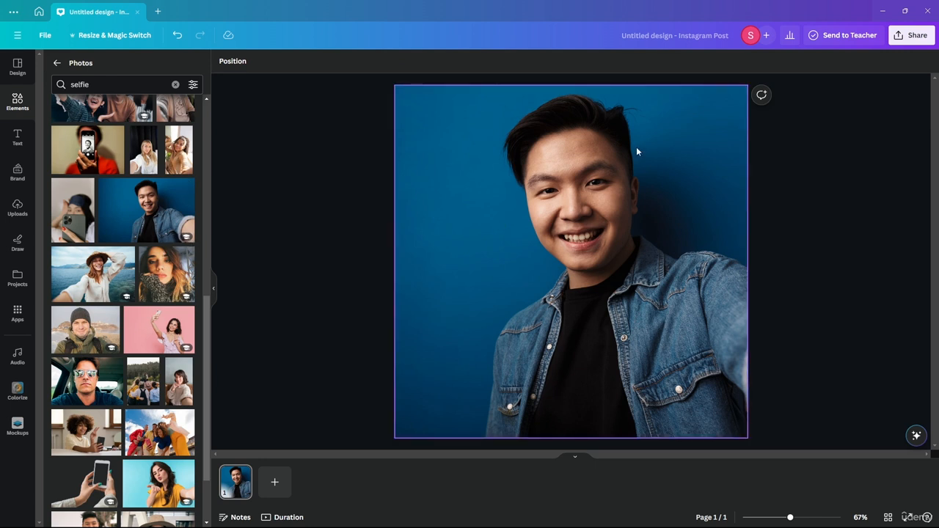
pyautogui.moveTo(579, 233)
pyautogui.mouseDown()
pyautogui.moveTo(579, 245)
pyautogui.moveTo(578, 227)
pyautogui.mouseUp()
pyautogui.click(220, 190)
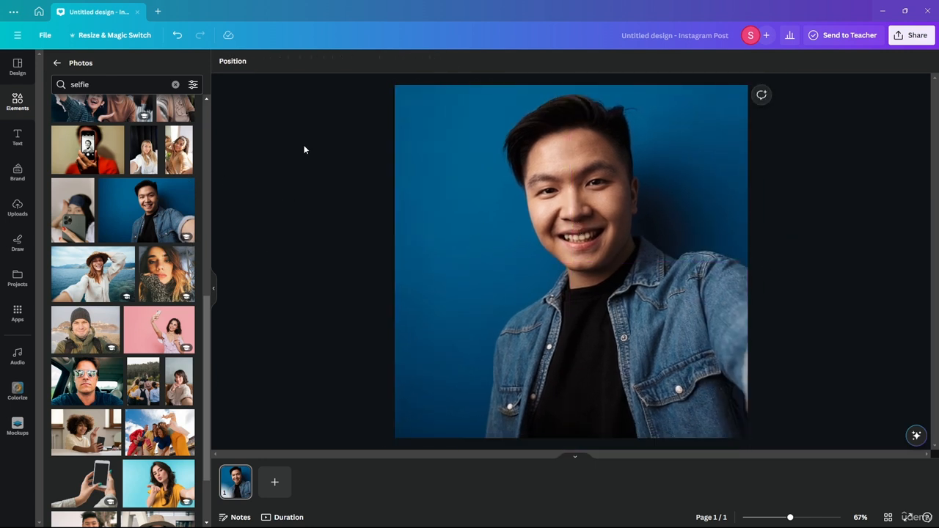
# Open the selfie in the Image Upscaler app and upscale it by 2x
pyautogui.click(454, 186)
pyautogui.click(219, 67)
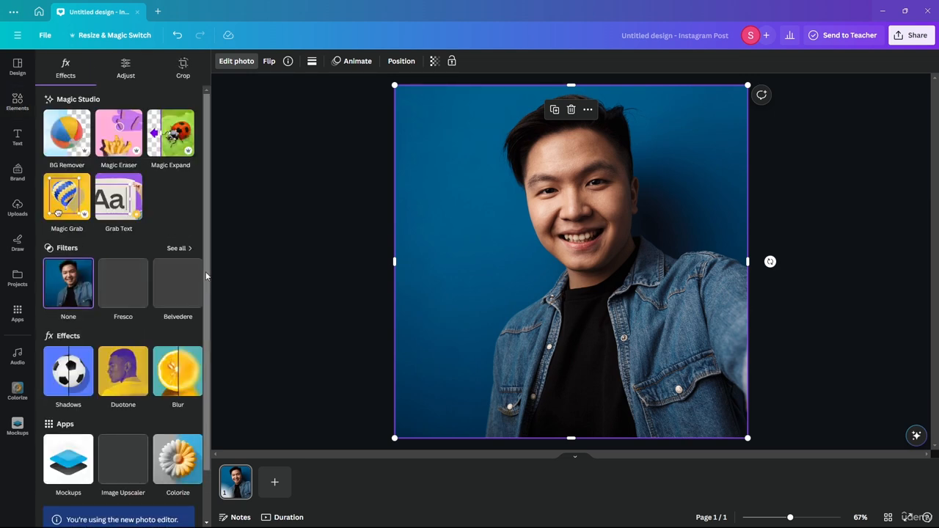
pyautogui.click(123, 459)
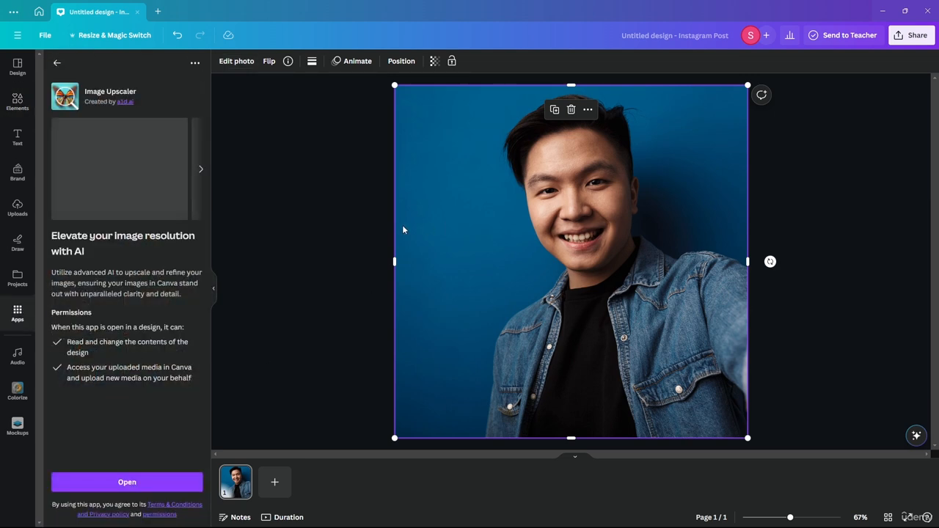
pyautogui.click(121, 481)
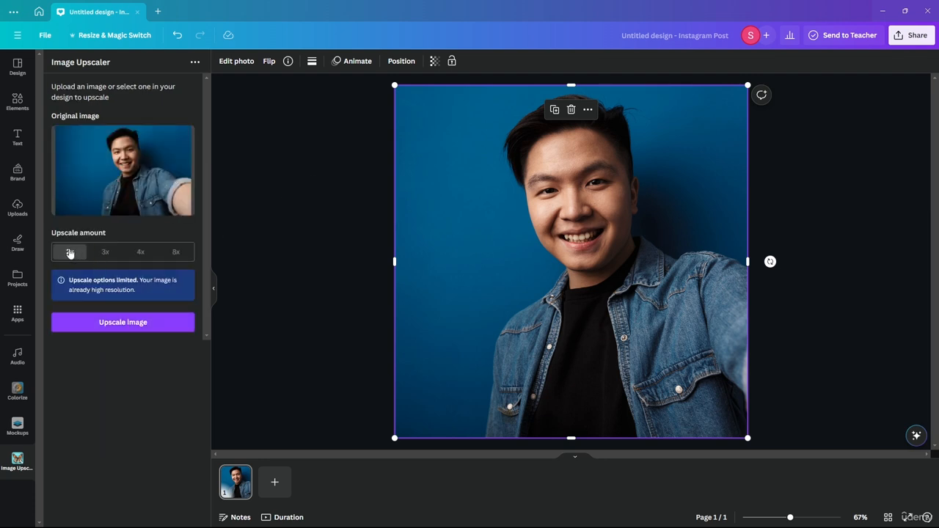
pyautogui.click(125, 326)
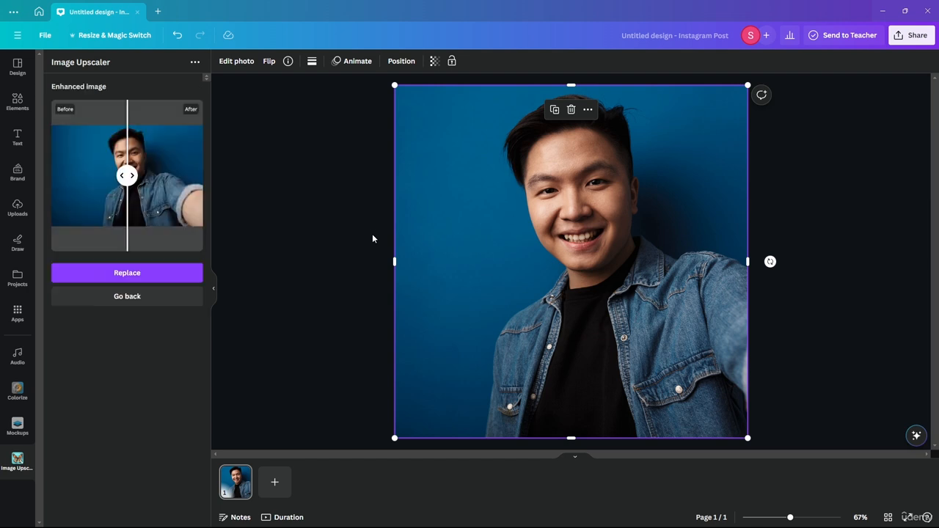
# Compare the upscaled selfie with the original and replace the photo in the design with the enhanced version
pyautogui.moveTo(127, 175); pyautogui.dragTo(38, 181)
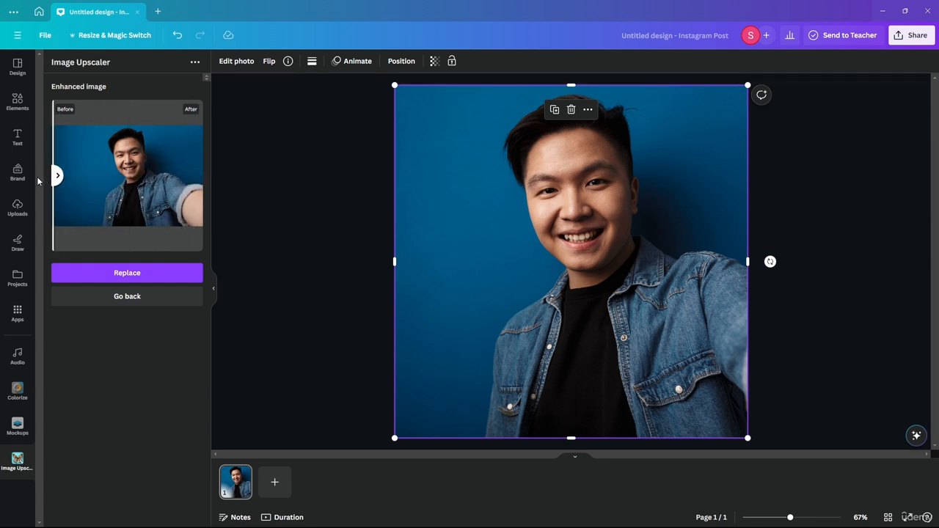
pyautogui.click(128, 272)
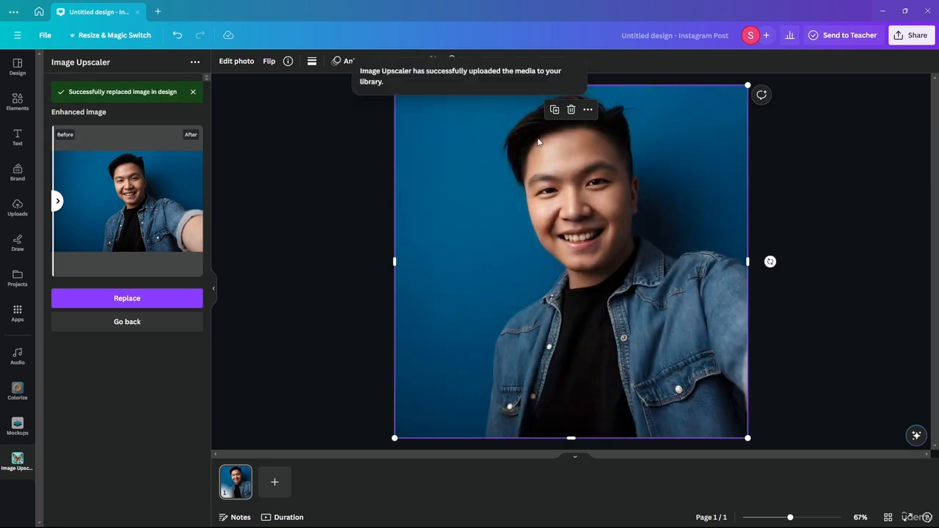
pyautogui.moveTo(65, 200)
pyautogui.mouseDown()
pyautogui.moveTo(204, 205)
pyautogui.moveTo(56, 200)
pyautogui.mouseUp()
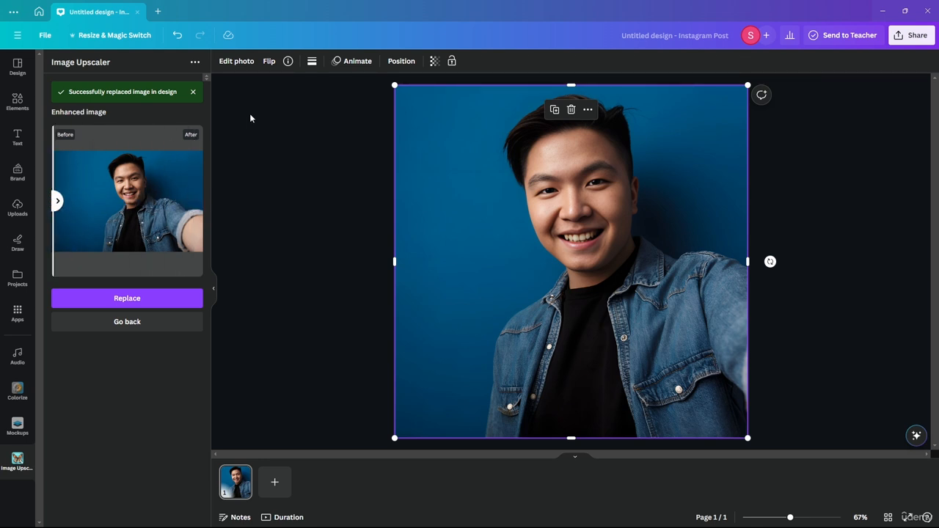
pyautogui.click(252, 154)
pyautogui.click(409, 147)
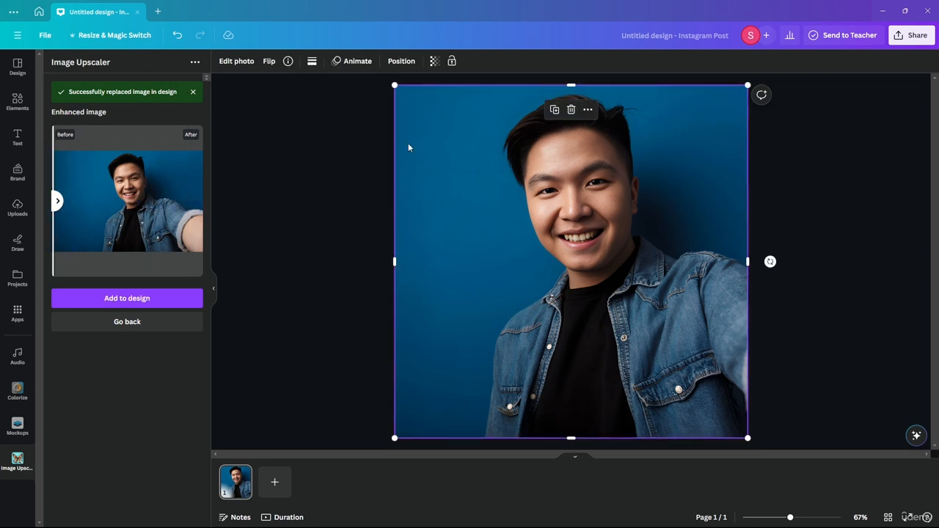
# Adjust the whole photo to temperature 30, brightness 18, contrast -46, highlights -22, shadows 28, whites 23 and blacks 6
pyautogui.click(236, 61)
pyautogui.click(125, 67)
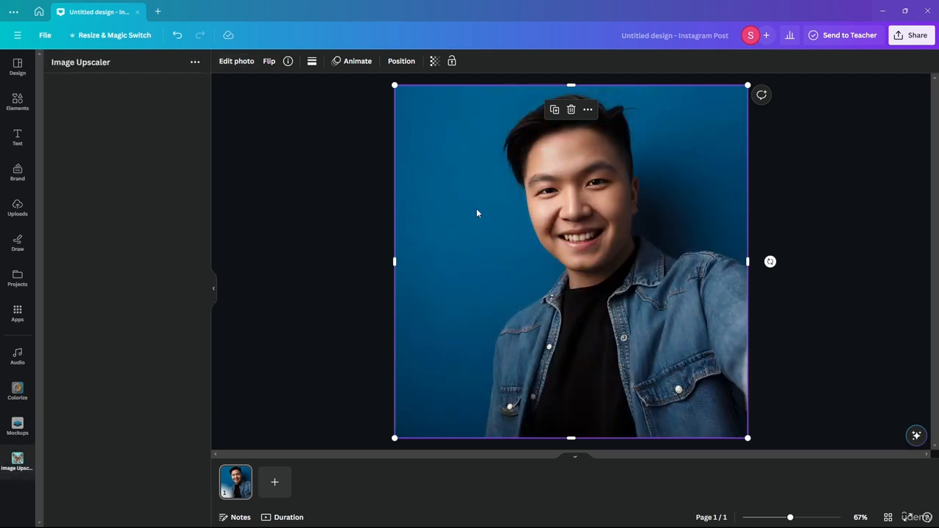
pyautogui.click(236, 63)
pyautogui.click(126, 69)
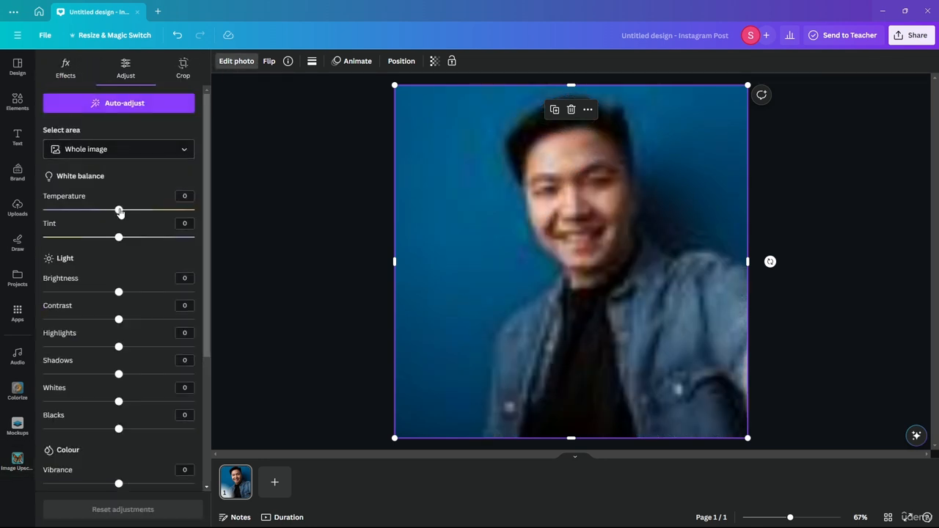
pyautogui.moveTo(119, 210); pyautogui.dragTo(143, 211)
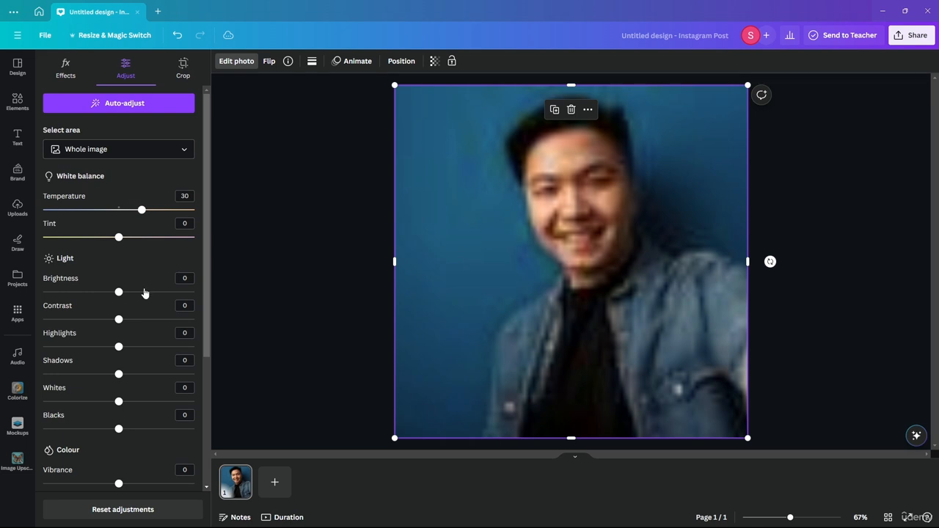
pyautogui.moveTo(119, 292); pyautogui.dragTo(85, 321)
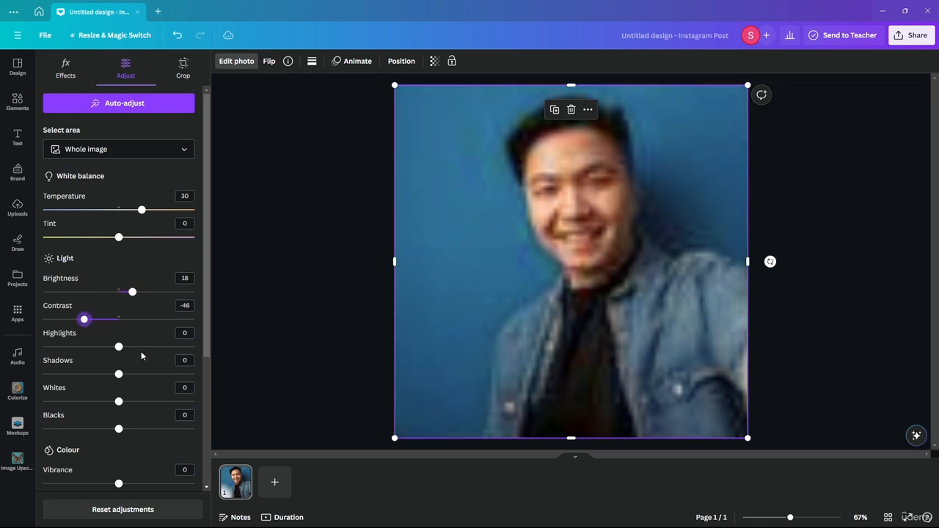
pyautogui.moveTo(119, 347); pyautogui.dragTo(102, 347)
pyautogui.moveTo(121, 377); pyautogui.dragTo(123, 430)
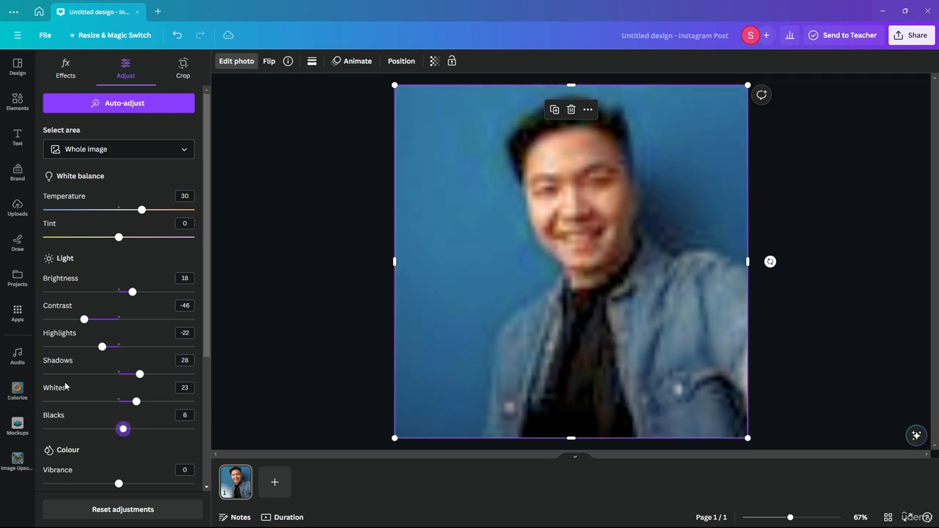
# Set the photo's vibrance to 52 and saturation to -14, reduce its clarity, and deselect it
pyautogui.scroll(-2, 65, 388)
pyautogui.moveTo(118, 321); pyautogui.dragTo(158, 320)
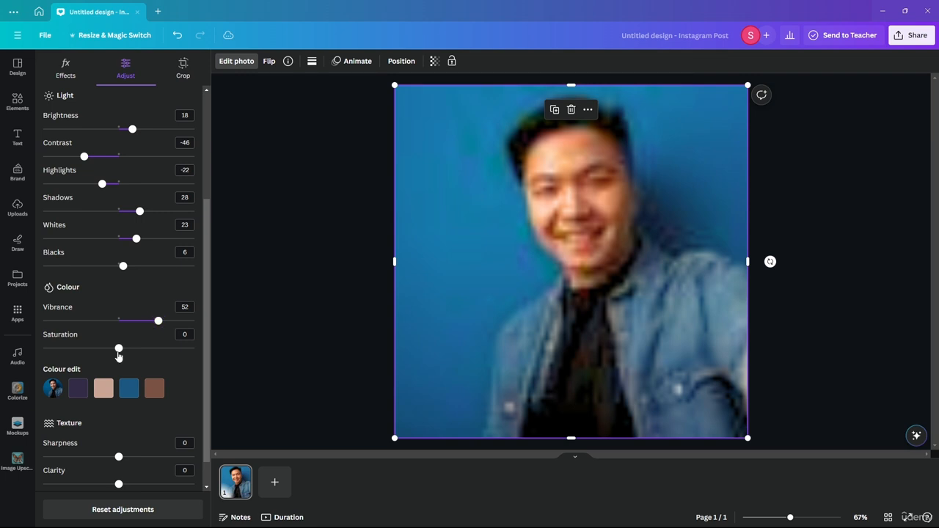
pyautogui.moveTo(119, 351); pyautogui.dragTo(109, 351)
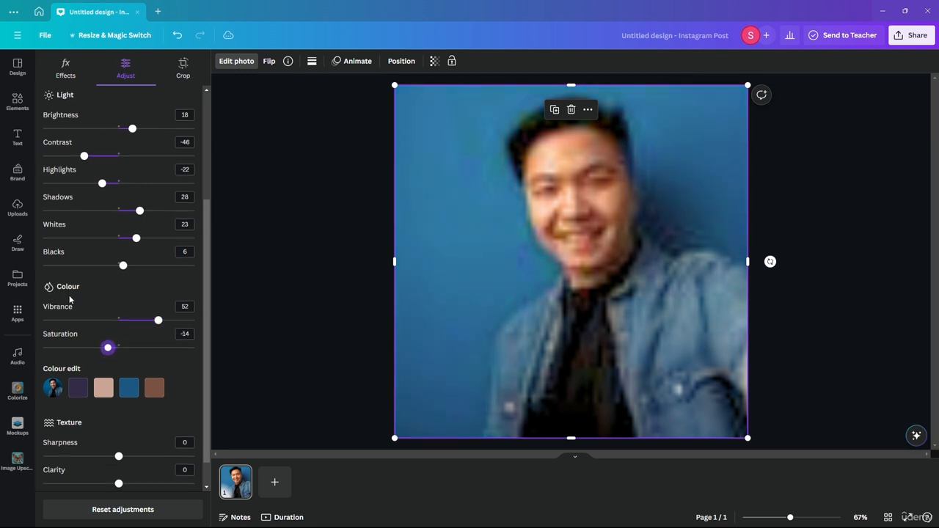
pyautogui.scroll(-1, 74, 327)
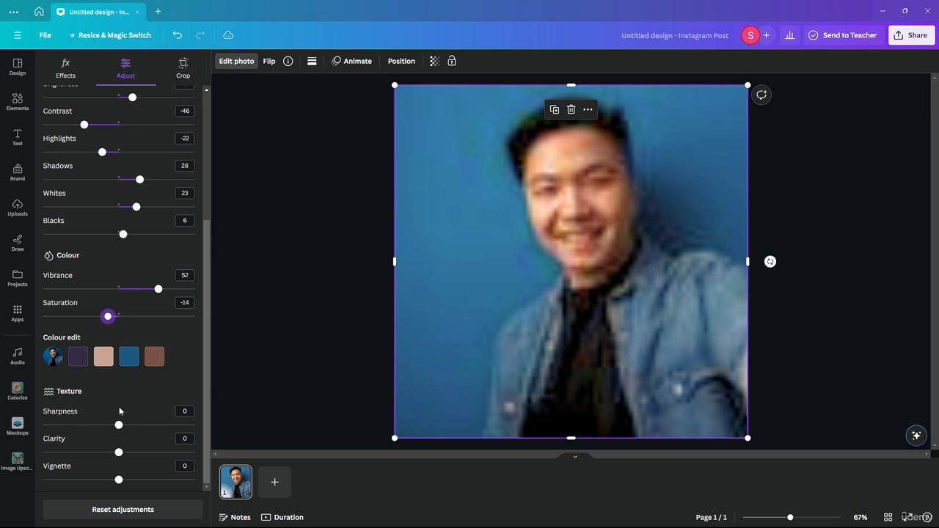
pyautogui.moveTo(119, 455); pyautogui.dragTo(77, 453)
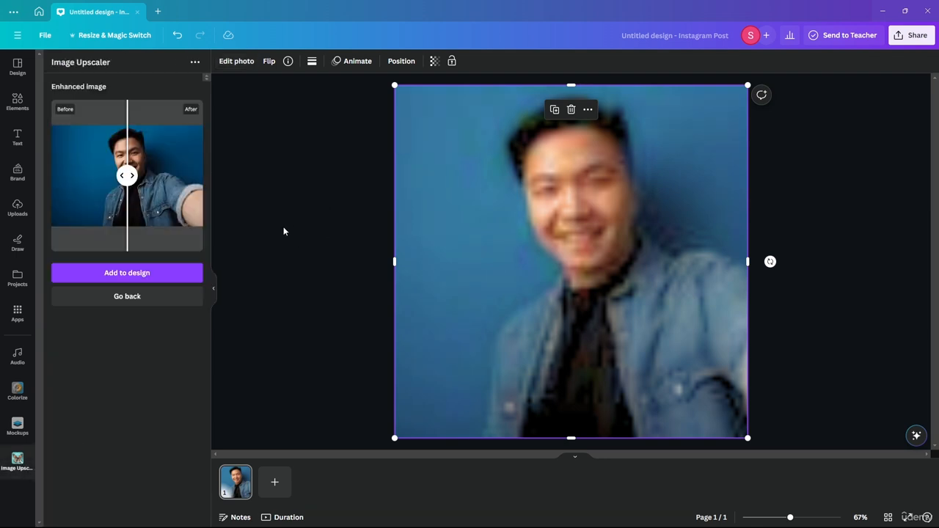
pyautogui.click(325, 232)
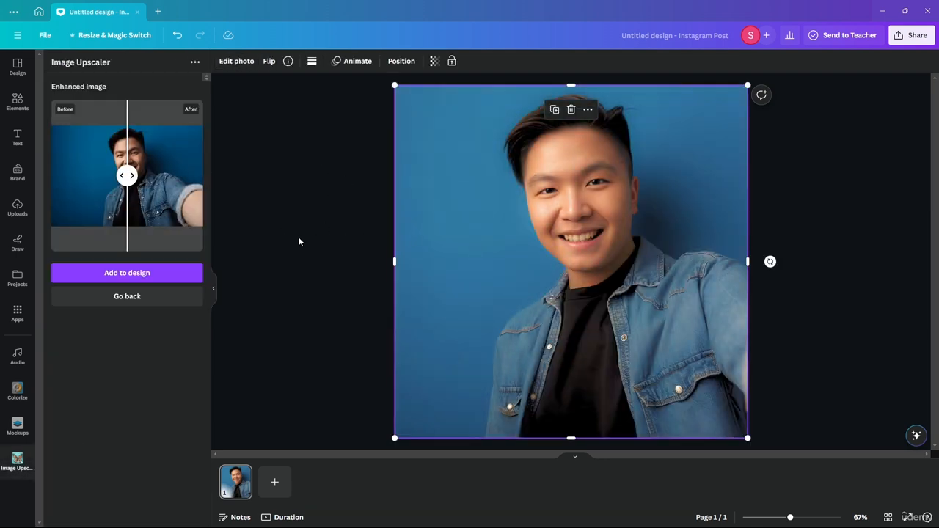
pyautogui.click(299, 241)
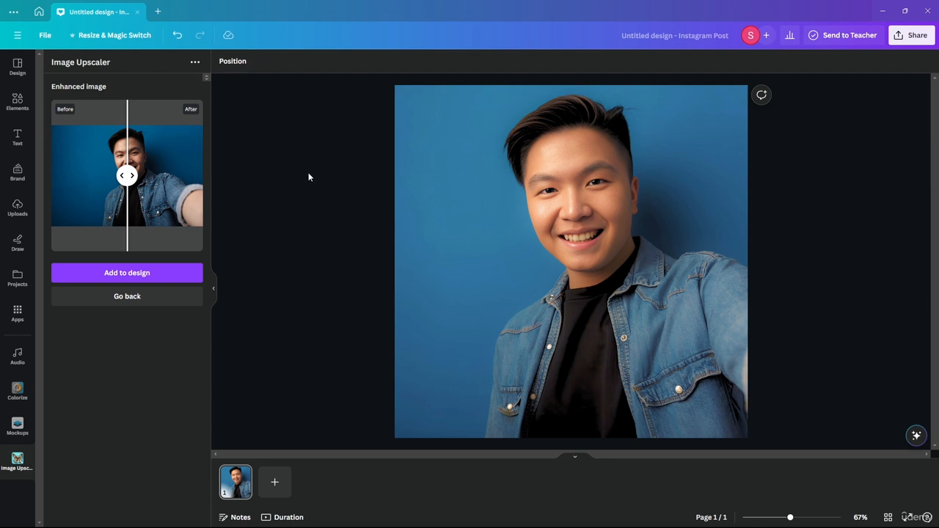
# Move the selfie partly off the page and set it as the page background
pyautogui.click(17, 103)
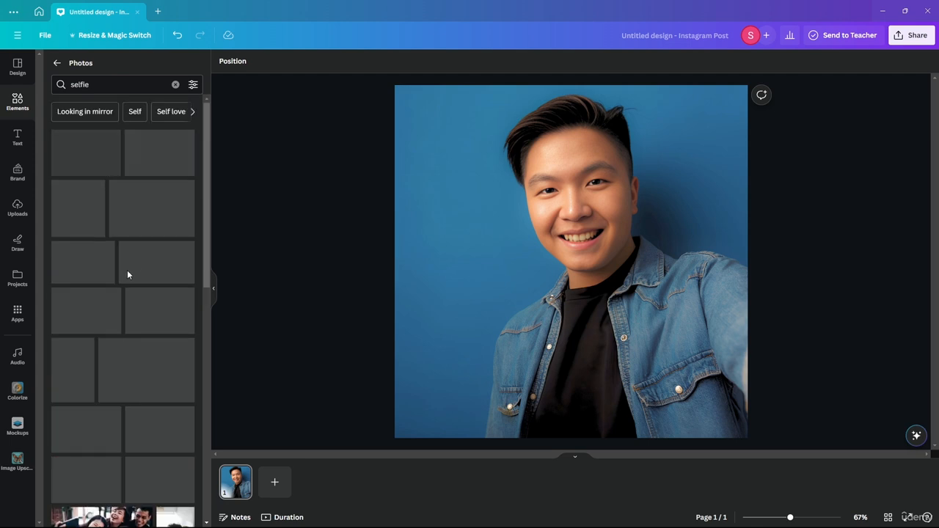
pyautogui.click(588, 251)
pyautogui.moveTo(516, 218); pyautogui.dragTo(551, 222)
pyautogui.rightClick(551, 221)
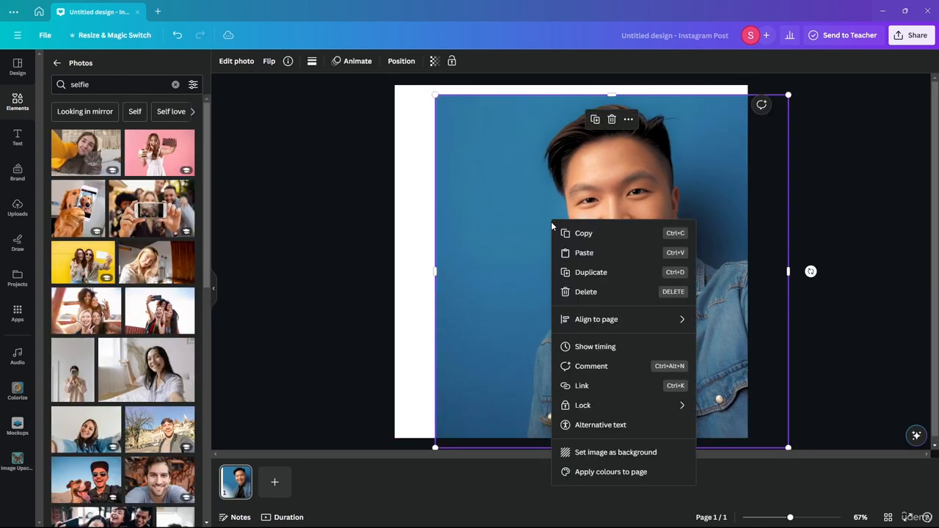
pyautogui.click(603, 452)
pyautogui.click(484, 251)
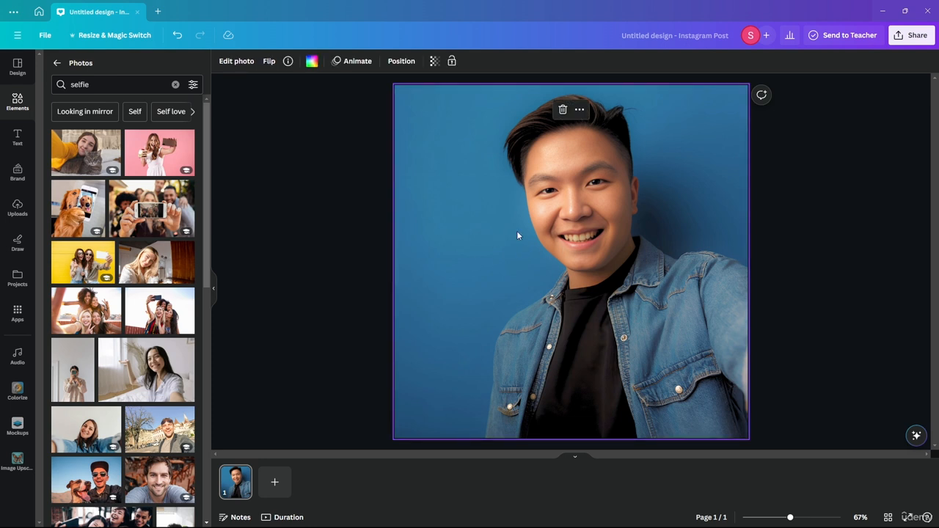
# Detach the selfie from the background, move it toward the lower right of the page, and duplicate it
pyautogui.click(525, 232)
pyautogui.click(526, 232)
pyautogui.rightClick(527, 231)
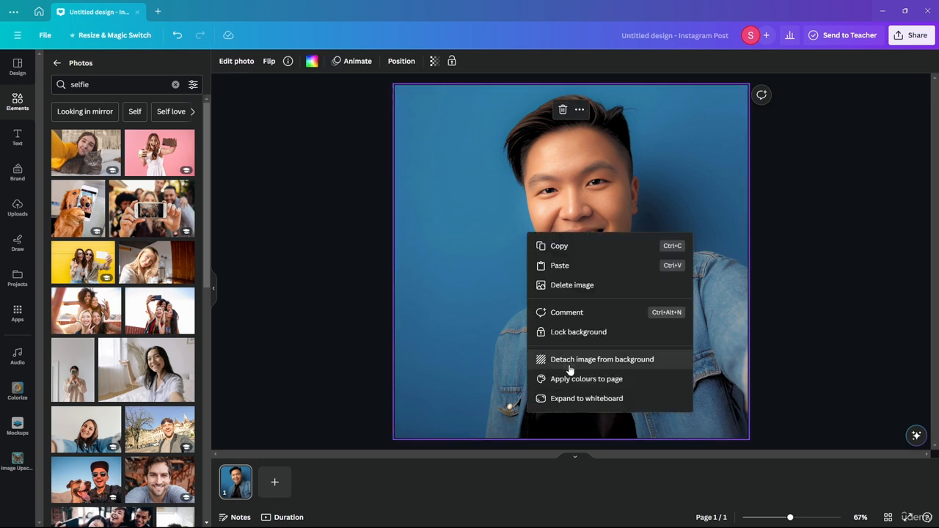
pyautogui.click(565, 363)
pyautogui.moveTo(503, 278); pyautogui.dragTo(633, 318)
pyautogui.hotkey('ctrl', 'd')
# Set one selfie copy as the page background and shift its crop so more of the outstretched arm shows
pyautogui.click(466, 191)
pyautogui.rightClick(459, 194)
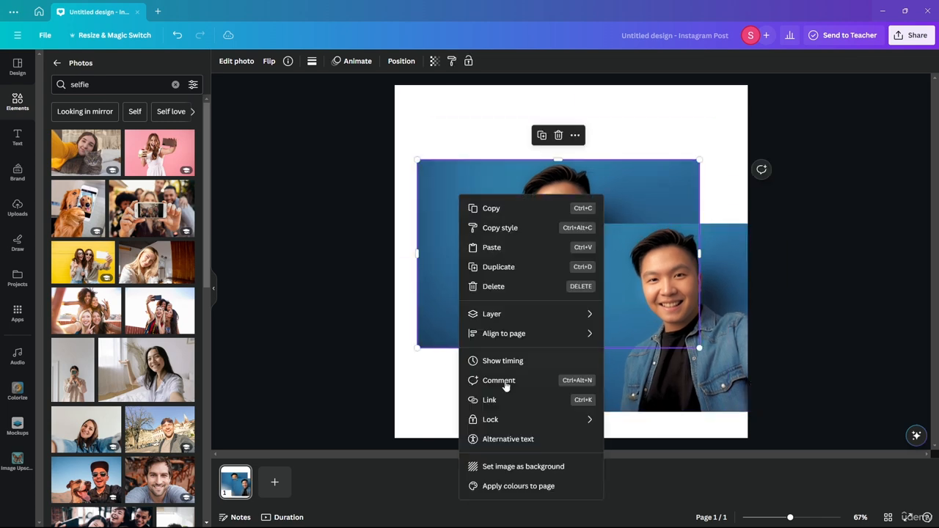
pyautogui.click(504, 465)
pyautogui.doubleClick(469, 262)
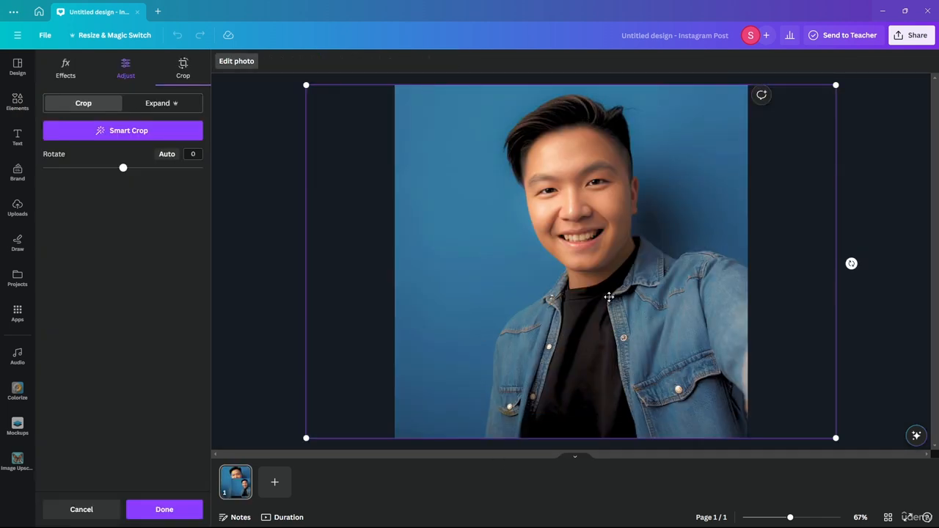
pyautogui.moveTo(609, 297); pyautogui.dragTo(619, 275)
pyautogui.press('Return')
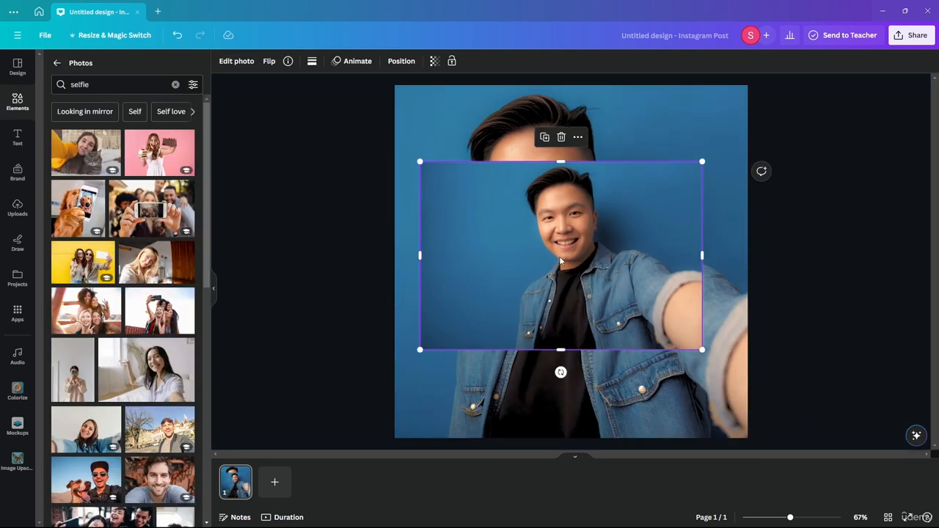
# Crop the front selfie copy freeform, trimming the empty blue area from its left side
pyautogui.rightClick(535, 264)
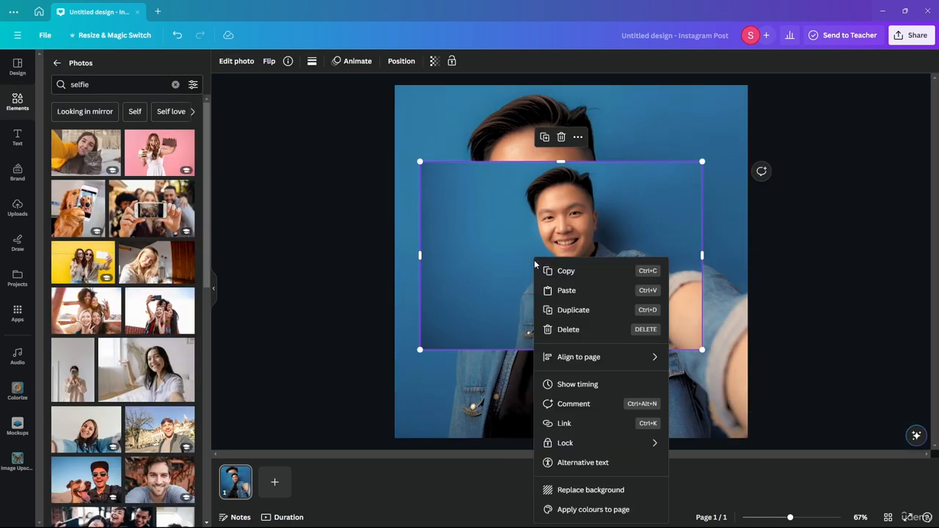
pyautogui.click(478, 256)
pyautogui.click(236, 61)
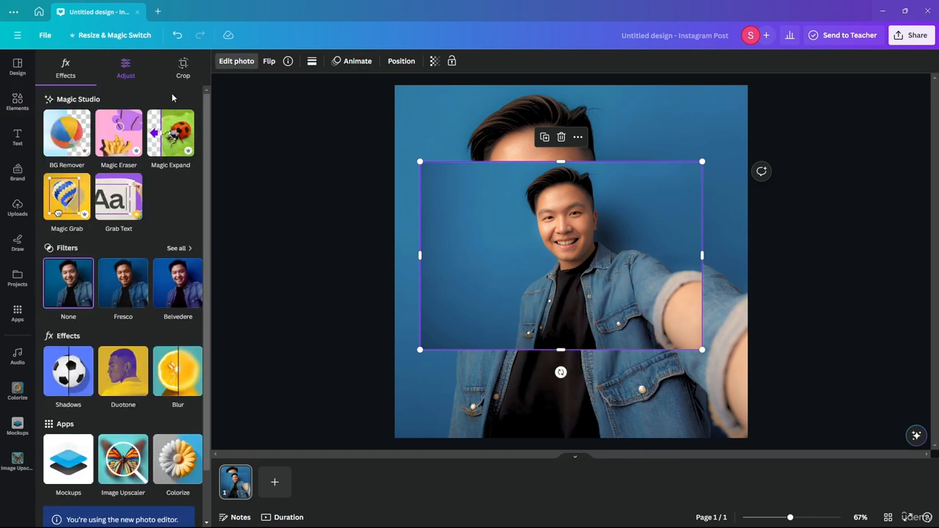
pyautogui.click(183, 67)
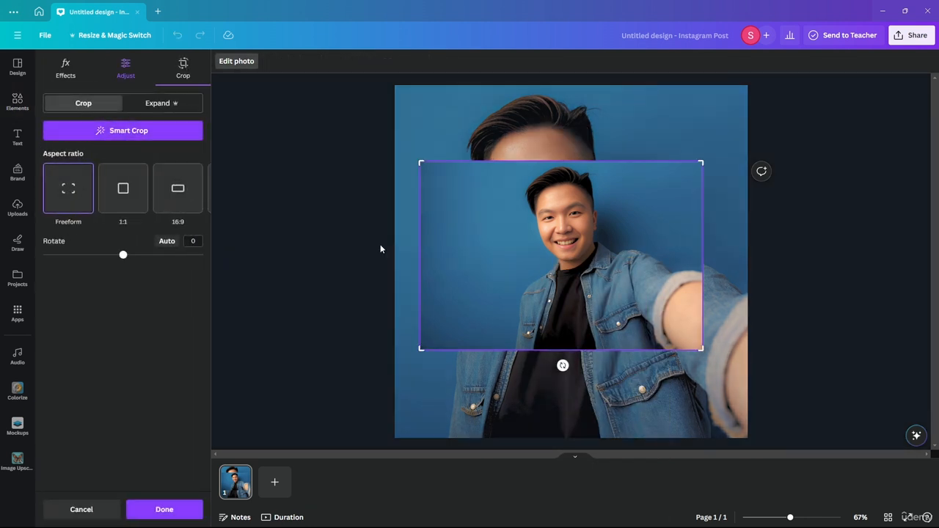
pyautogui.moveTo(419, 161); pyautogui.dragTo(495, 134)
pyautogui.doubleClick(550, 217)
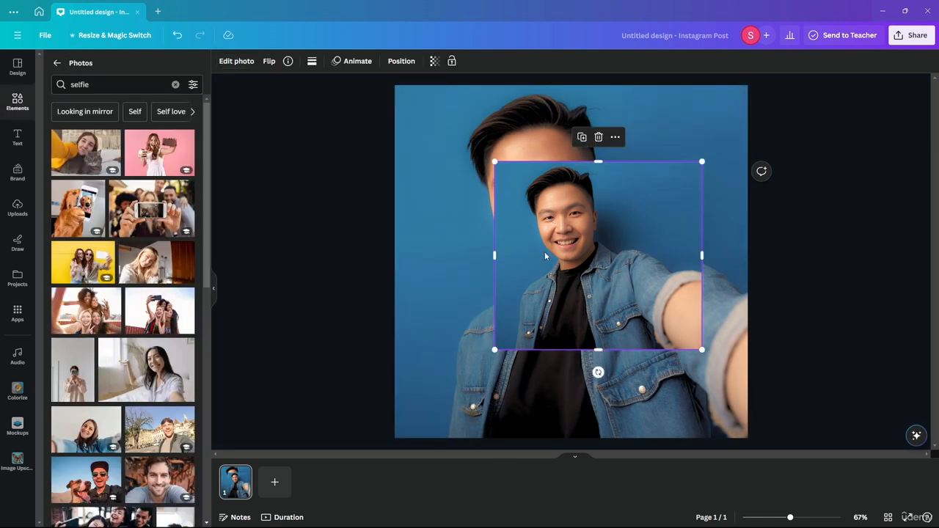
# Move the cropped selfie toward the page's upper left, enlarge it to cover most of the background, and adjust its height
pyautogui.moveTo(624, 260); pyautogui.dragTo(559, 214)
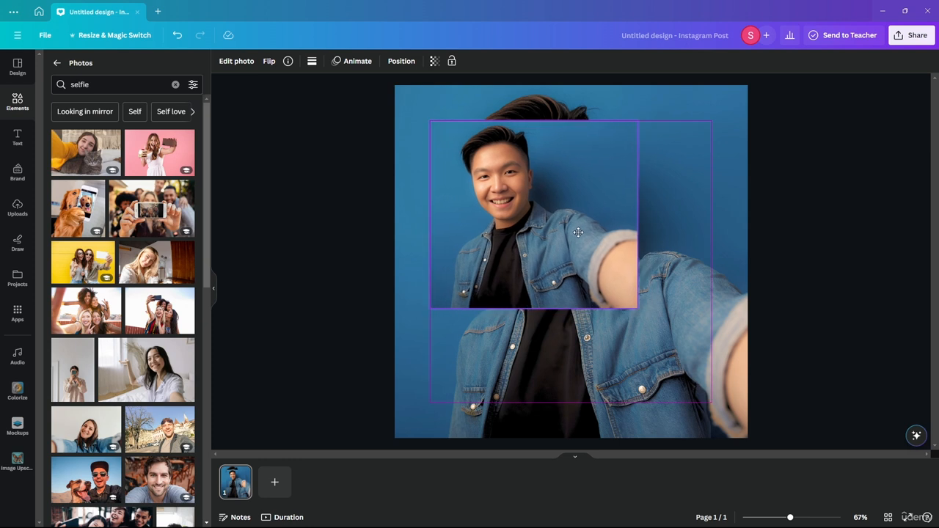
pyautogui.moveTo(636, 308); pyautogui.dragTo(715, 377)
pyautogui.moveTo(604, 307); pyautogui.dragTo(605, 321)
pyautogui.click(736, 243)
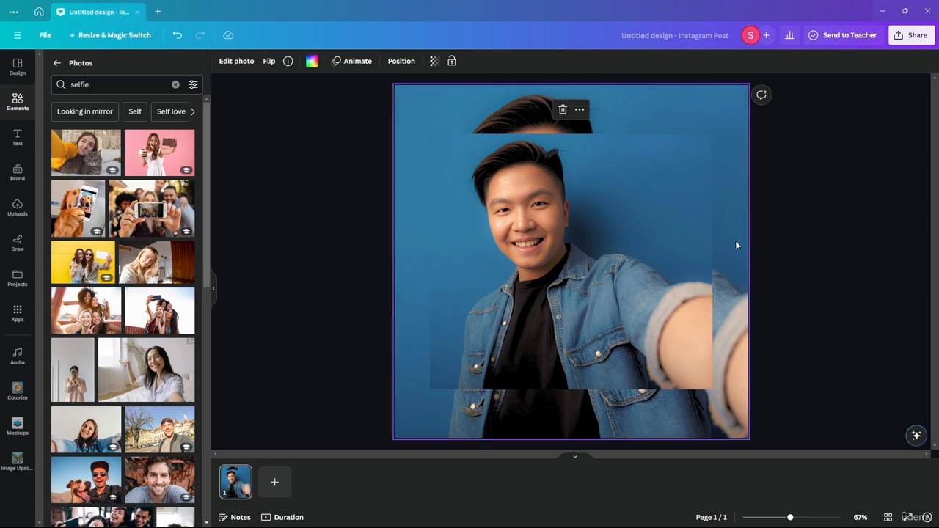
# Blur the whole background photo at an intensity of 40
pyautogui.click(245, 65)
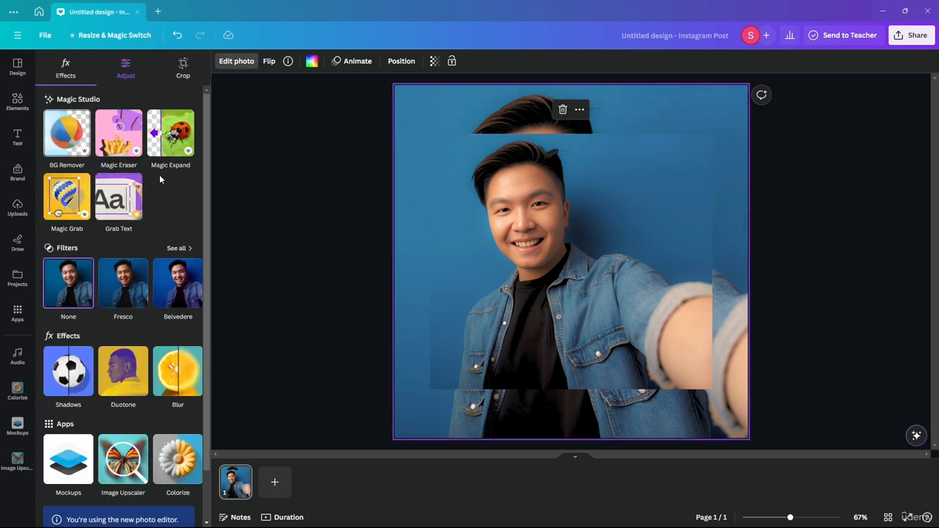
pyautogui.click(171, 372)
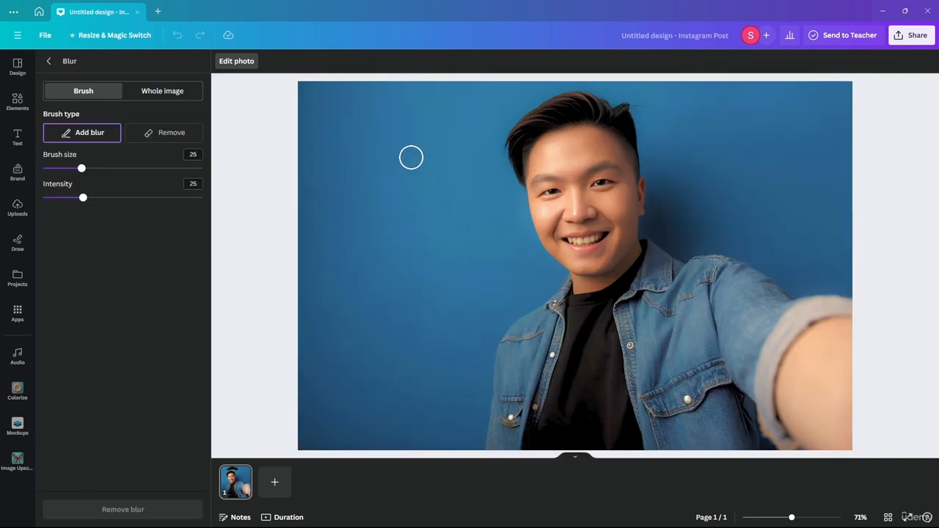
pyautogui.click(164, 95)
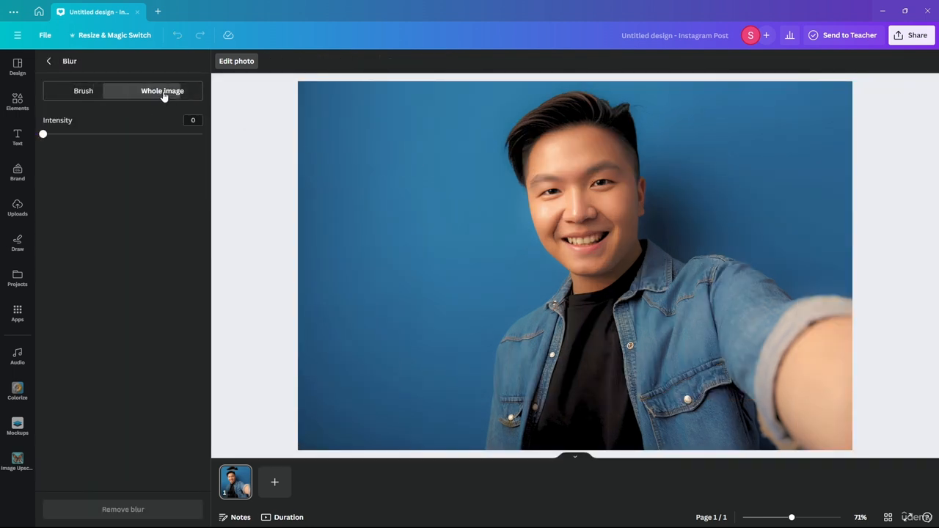
pyautogui.moveTo(44, 134); pyautogui.dragTo(107, 135)
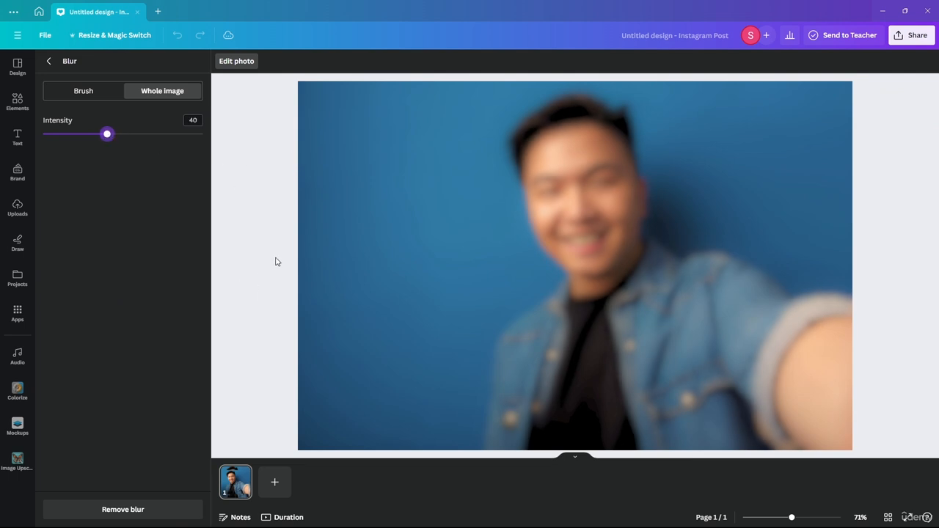
pyautogui.click(48, 61)
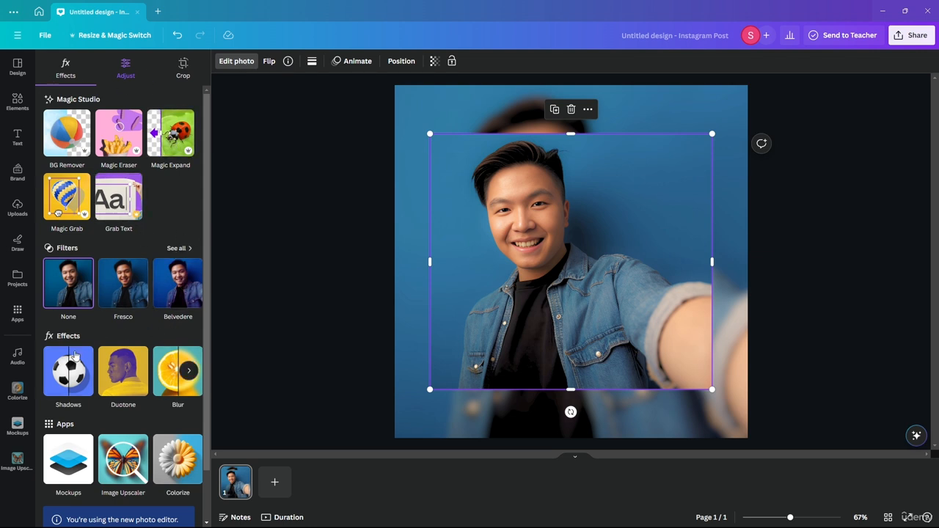
# Compare the Outline and Glow shadow styles on the front selfie and apply the Drop style
pyautogui.click(81, 372)
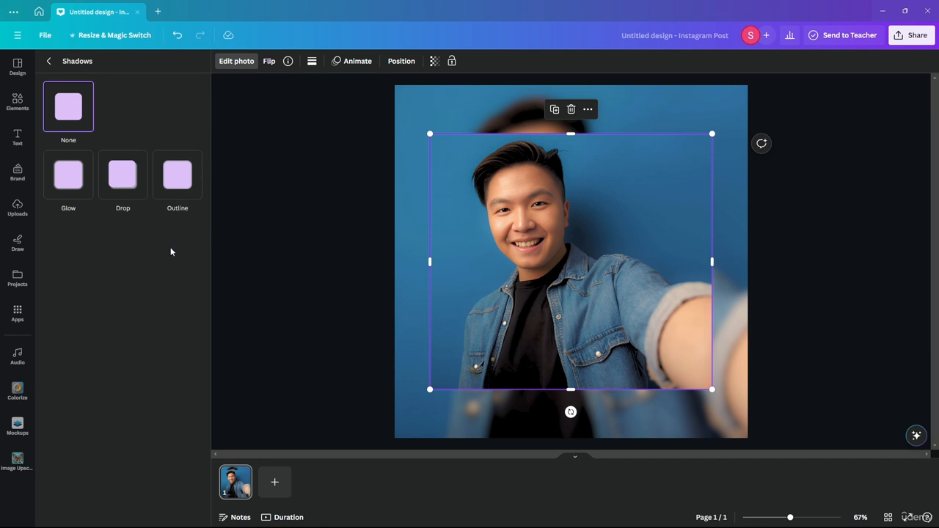
pyautogui.click(140, 183)
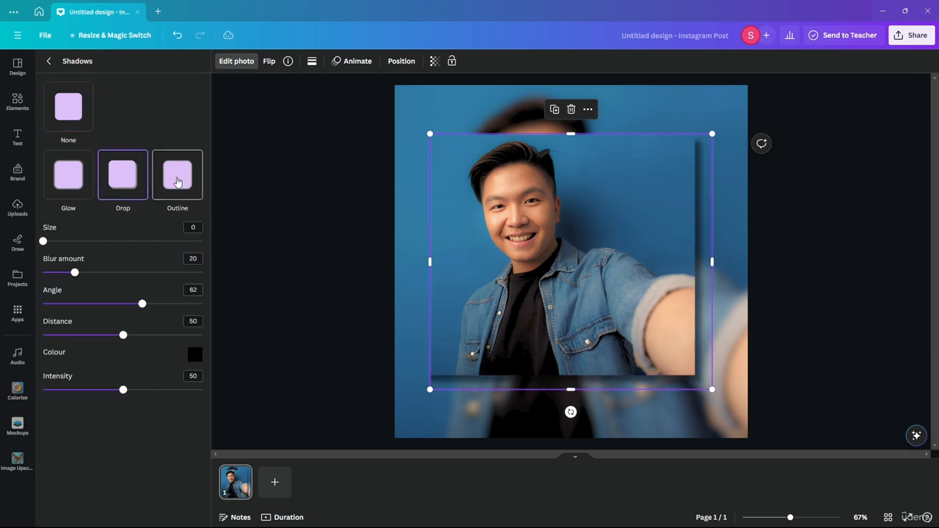
pyautogui.click(177, 182)
pyautogui.click(111, 189)
pyautogui.click(65, 183)
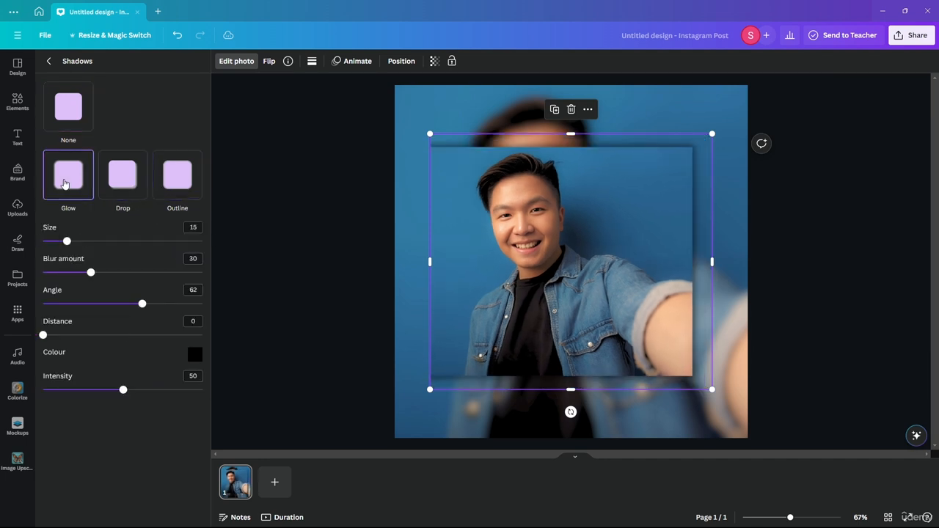
pyautogui.click(112, 181)
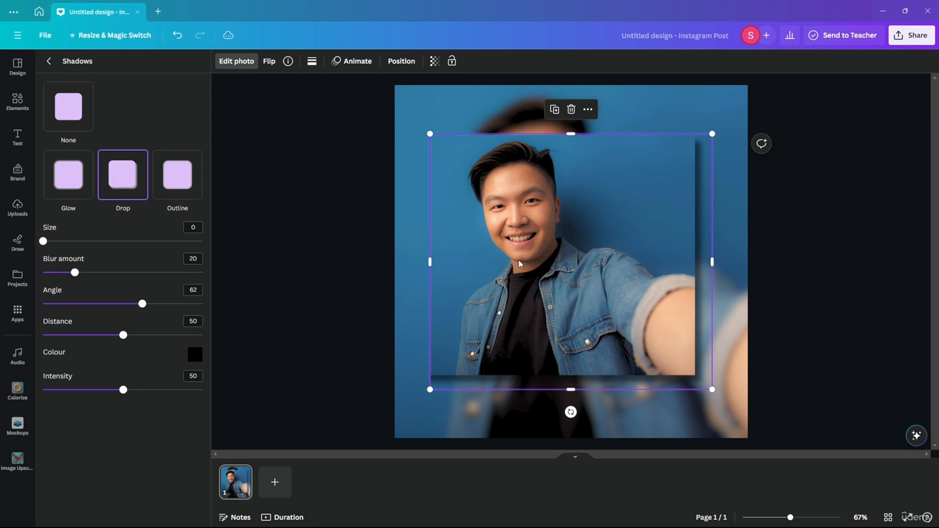
pyautogui.moveTo(518, 259); pyautogui.dragTo(517, 259)
# Set the front selfie's drop shadow to size 24, blur amount 89, angle 35, distance 0 and intensity 98
pyautogui.moveTo(44, 242); pyautogui.dragTo(82, 235)
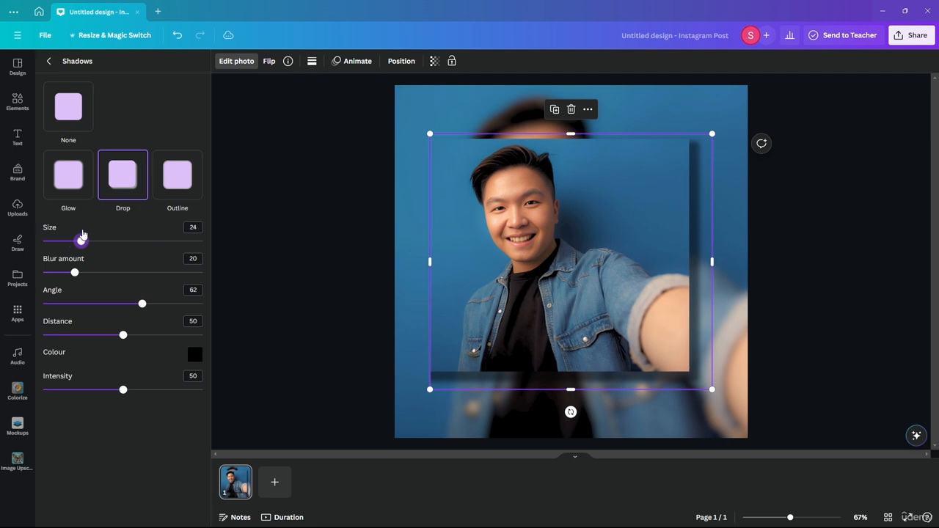
pyautogui.moveTo(75, 273); pyautogui.dragTo(185, 271)
pyautogui.moveTo(143, 305); pyautogui.dragTo(99, 303)
pyautogui.moveTo(123, 337); pyautogui.dragTo(43, 335)
pyautogui.moveTo(126, 394); pyautogui.dragTo(206, 396)
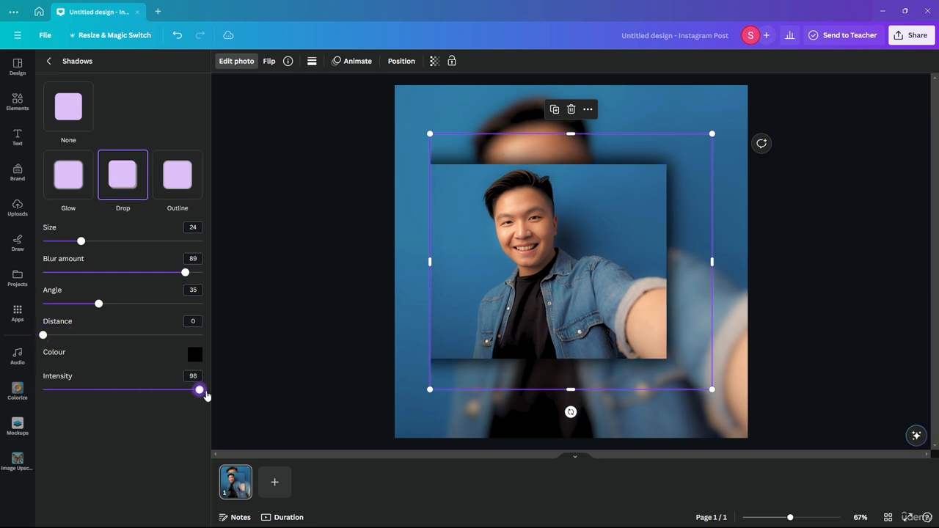
pyautogui.click(309, 287)
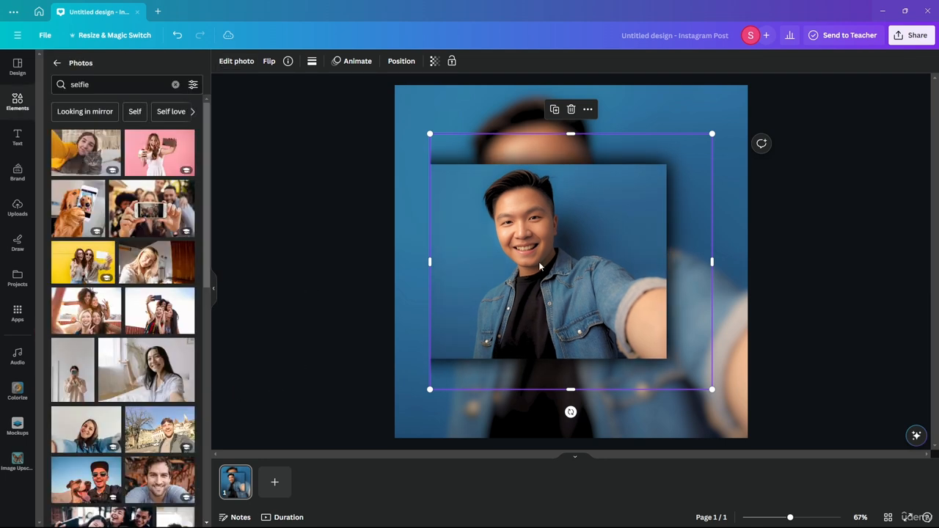
# Move the front selfie to the page's left edge and enlarge it until it lines up with the background selfie
pyautogui.moveTo(530, 292); pyautogui.dragTo(497, 265)
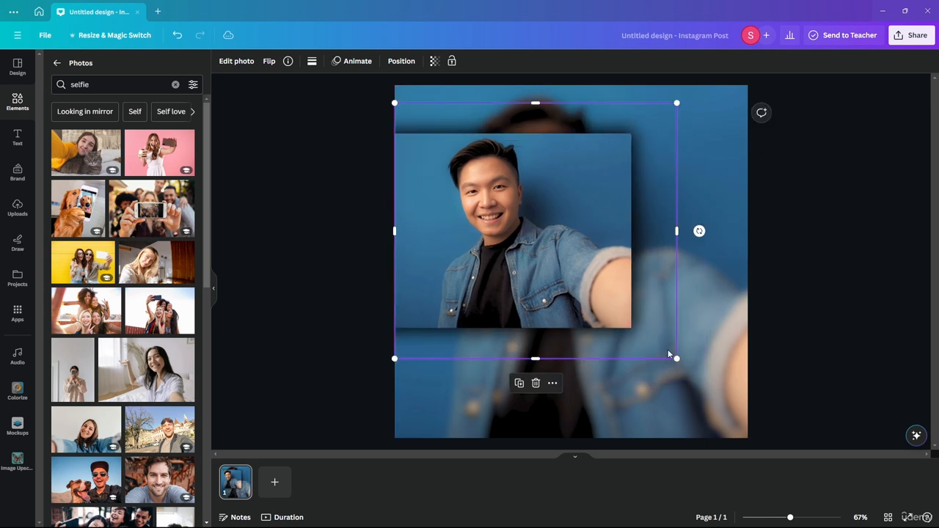
pyautogui.moveTo(675, 357); pyautogui.dragTo(772, 445)
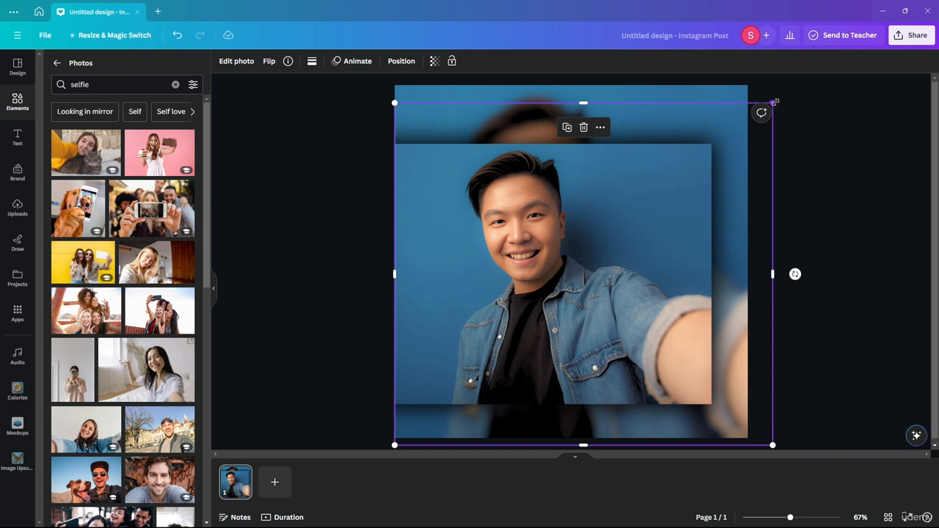
pyautogui.moveTo(775, 102); pyautogui.dragTo(792, 85)
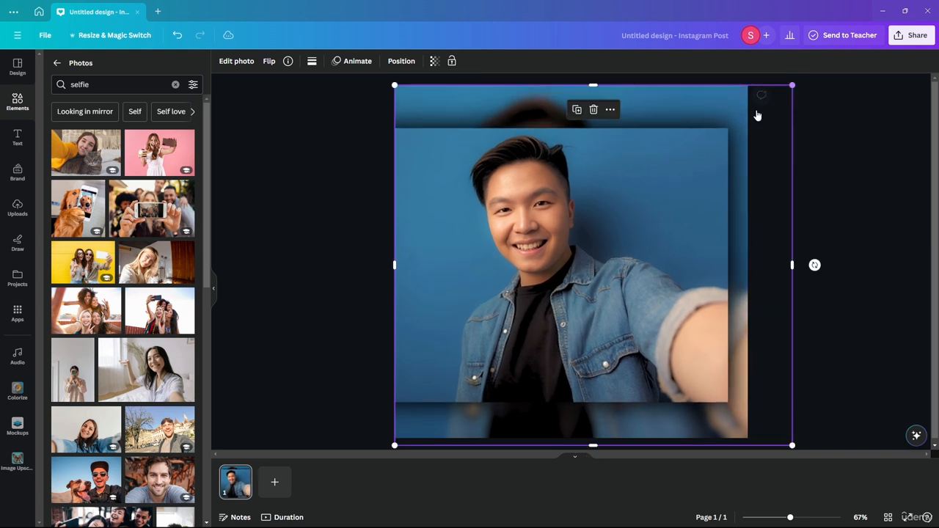
pyautogui.moveTo(574, 290); pyautogui.dragTo(555, 269)
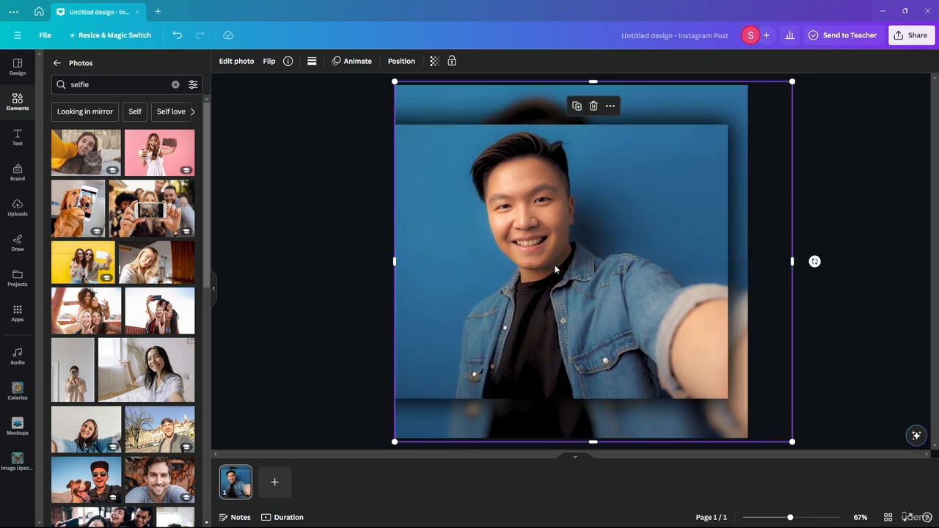
pyautogui.click(837, 159)
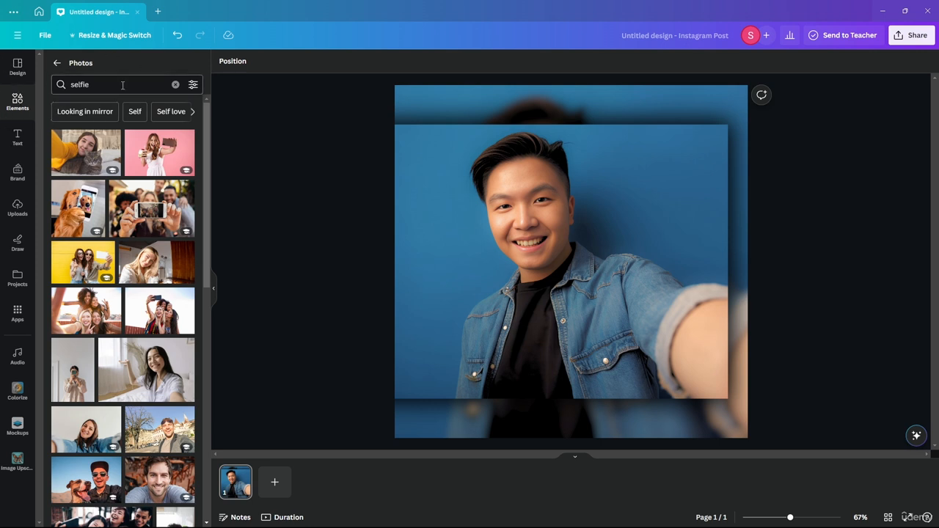
# Clear the selfie photo search and open the full Blob collection among the frame elements
pyautogui.click(175, 85)
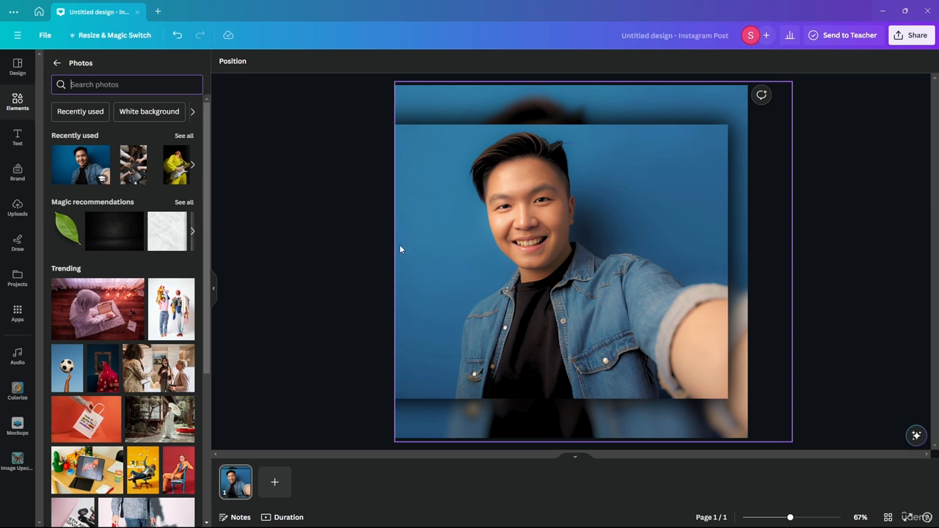
pyautogui.scroll(-5, 120, 210)
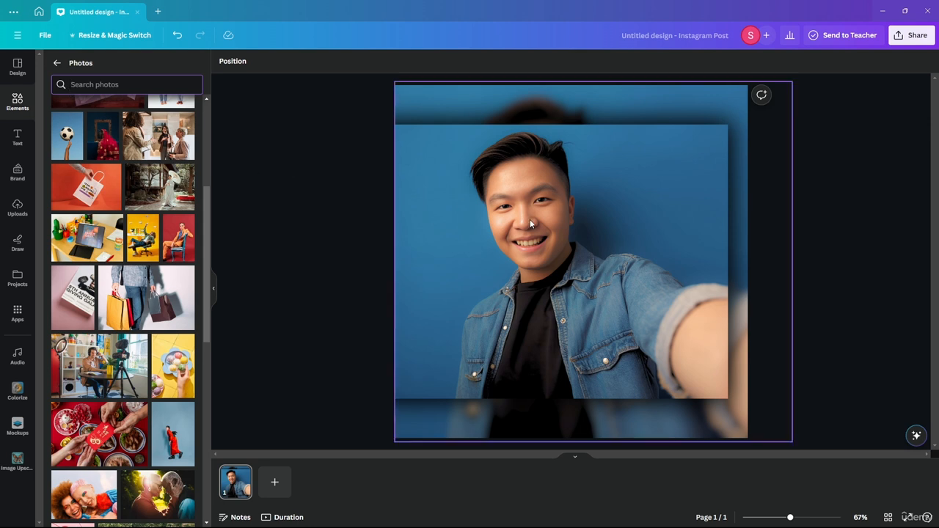
pyautogui.click(301, 180)
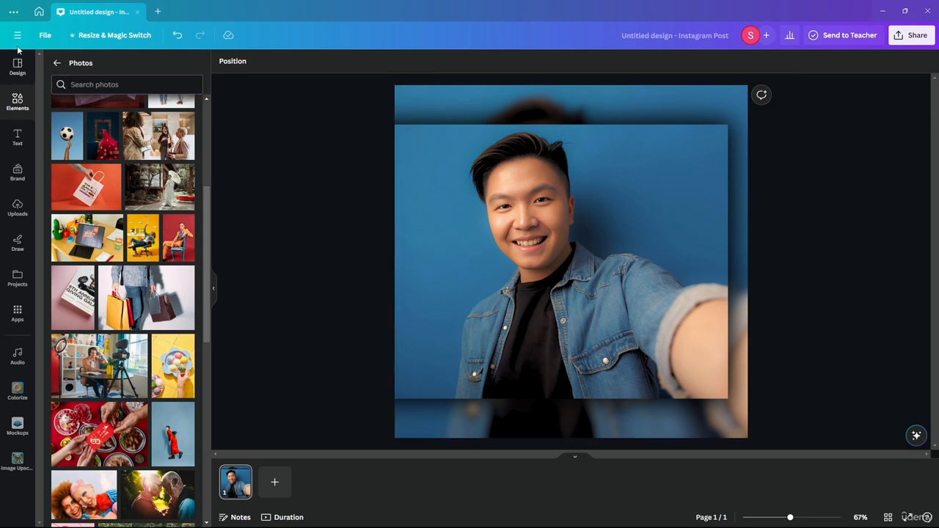
pyautogui.click(16, 108)
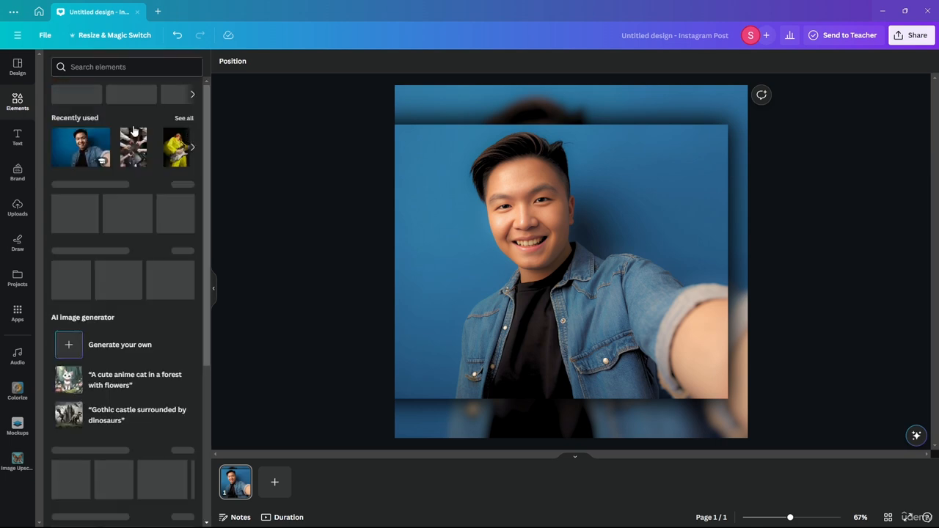
pyautogui.scroll(-4, 129, 172)
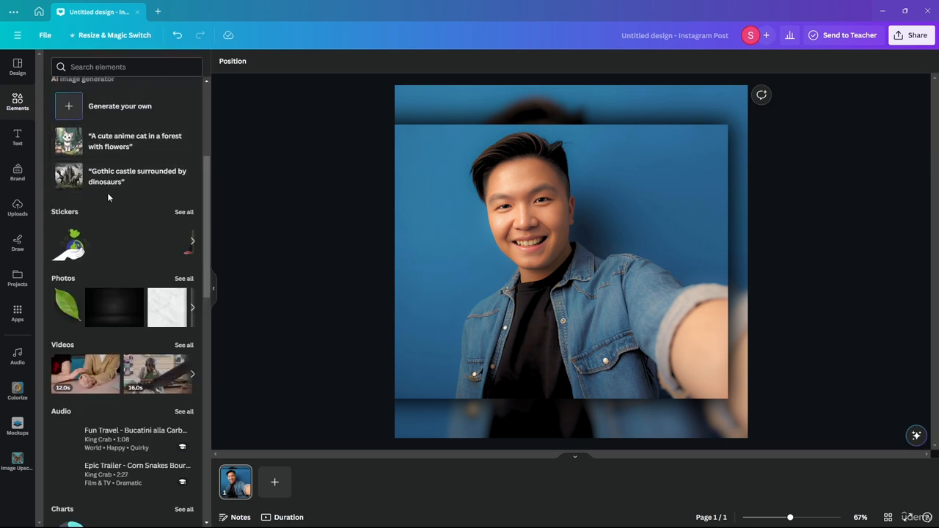
pyautogui.scroll(-10, 109, 194)
pyautogui.scroll(4, 111, 201)
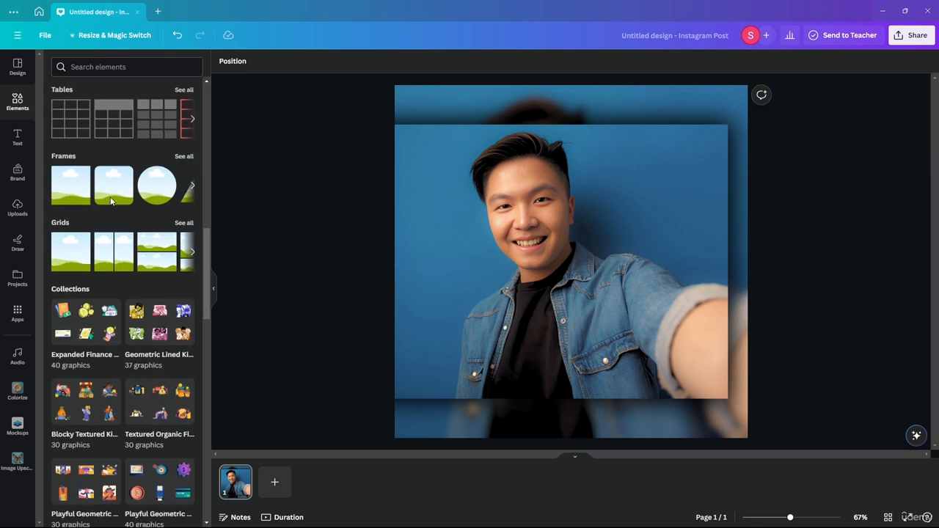
pyautogui.click(184, 156)
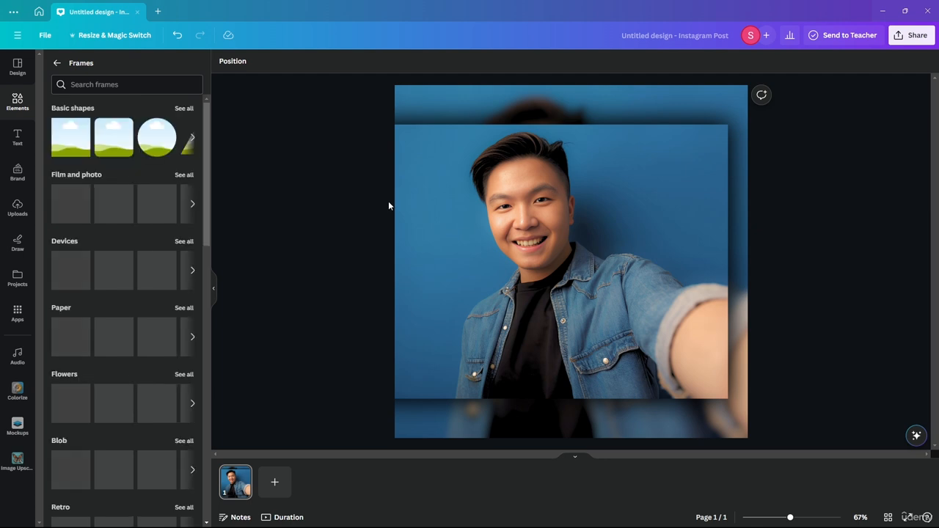
pyautogui.moveTo(207, 205); pyautogui.dragTo(208, 271)
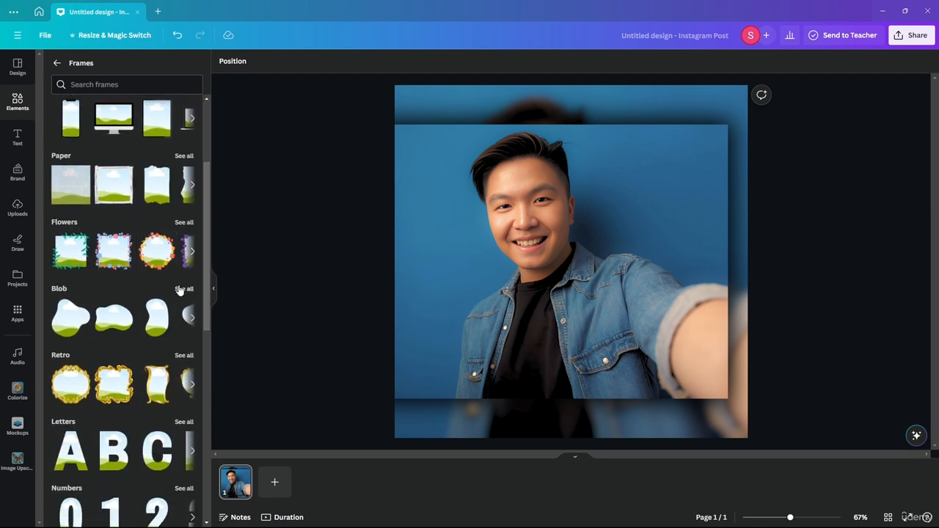
pyautogui.click(183, 288)
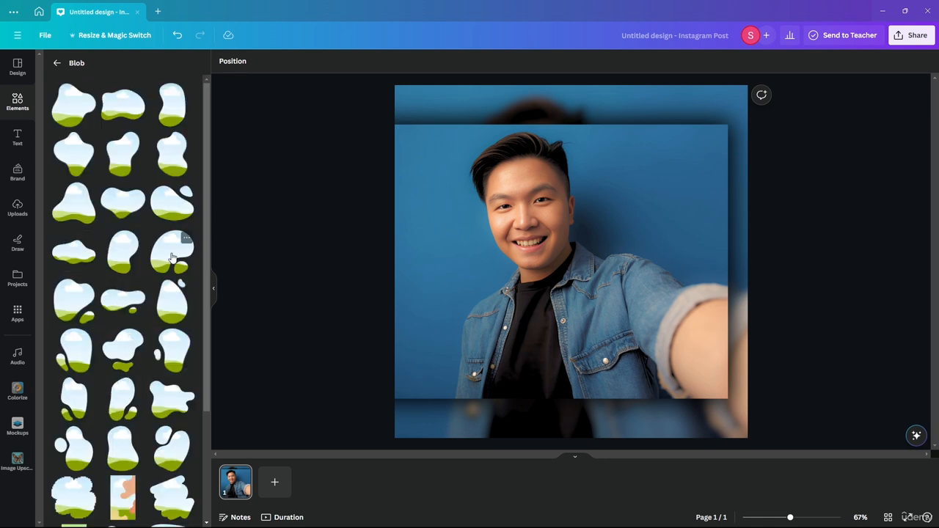
# Add the blob frame with a small separate blob, rotate it about a quarter turn counterclockwise, and position it beside the face
pyautogui.moveTo(172, 252); pyautogui.dragTo(530, 289)
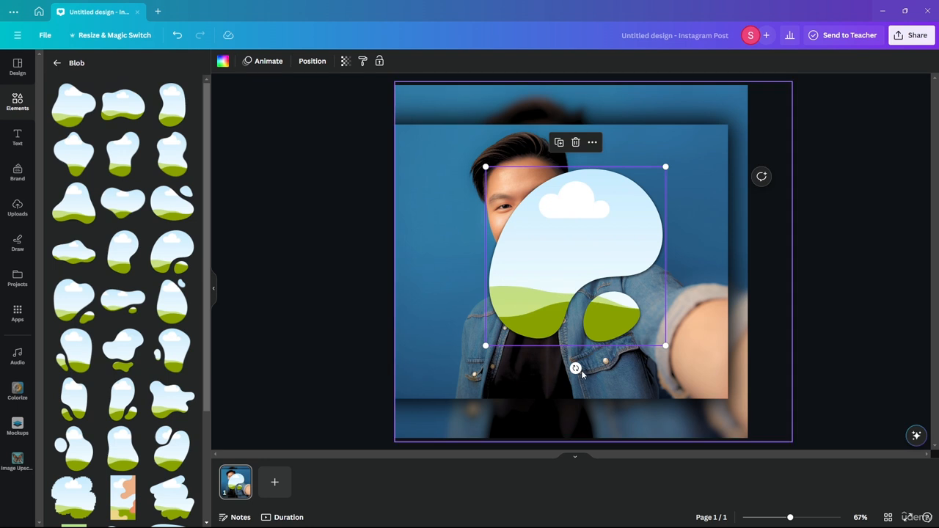
pyautogui.moveTo(575, 368); pyautogui.dragTo(756, 205)
pyautogui.moveTo(633, 241); pyautogui.dragTo(617, 262)
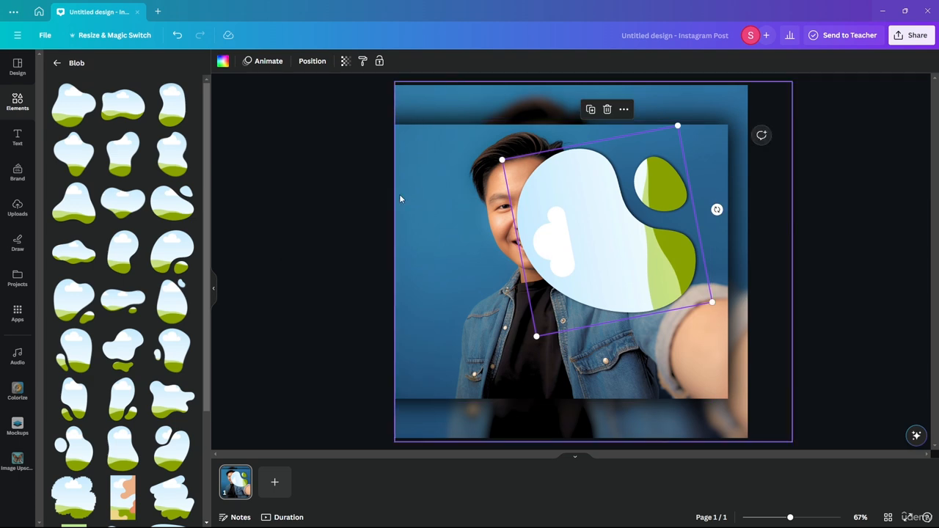
# Duplicate the front selfie and place the copy inside the blob frame
pyautogui.click(430, 260)
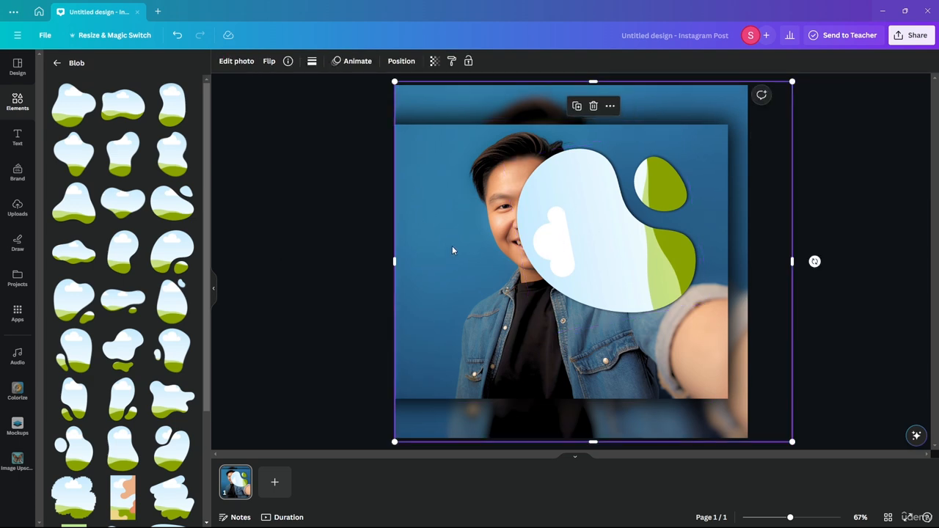
pyautogui.click(622, 245)
pyautogui.press('Delete')
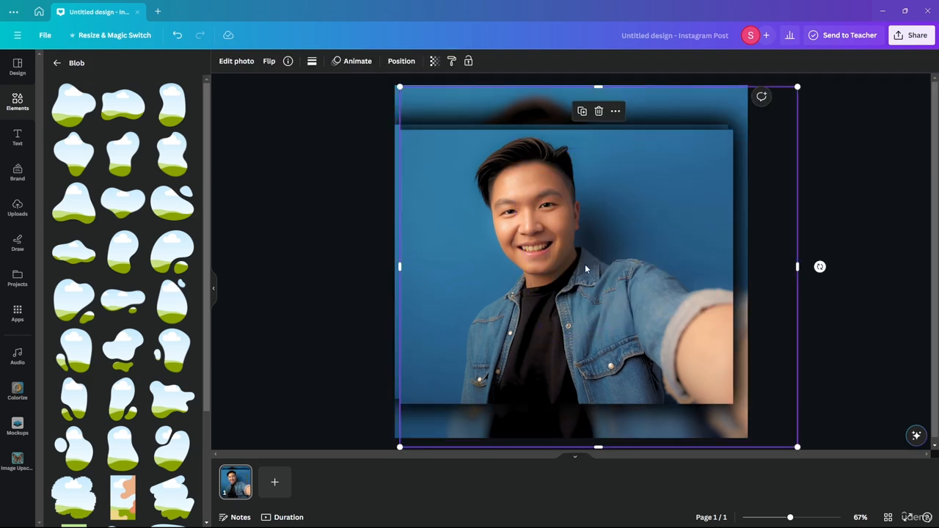
pyautogui.hotkey('ctrl', 'z')
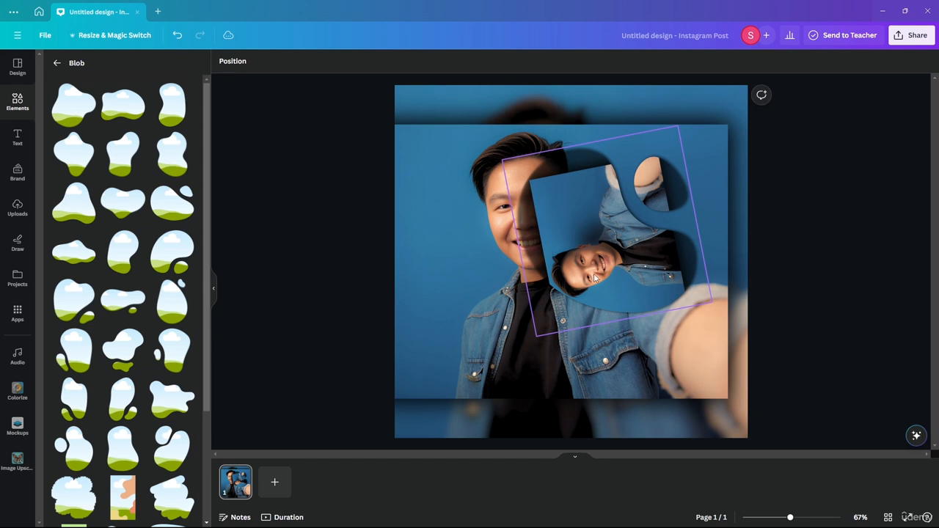
# Try to rotate the framed selfie upright to 92.5, enlarge it, and align it with the selfie behind it
pyautogui.doubleClick(594, 277)
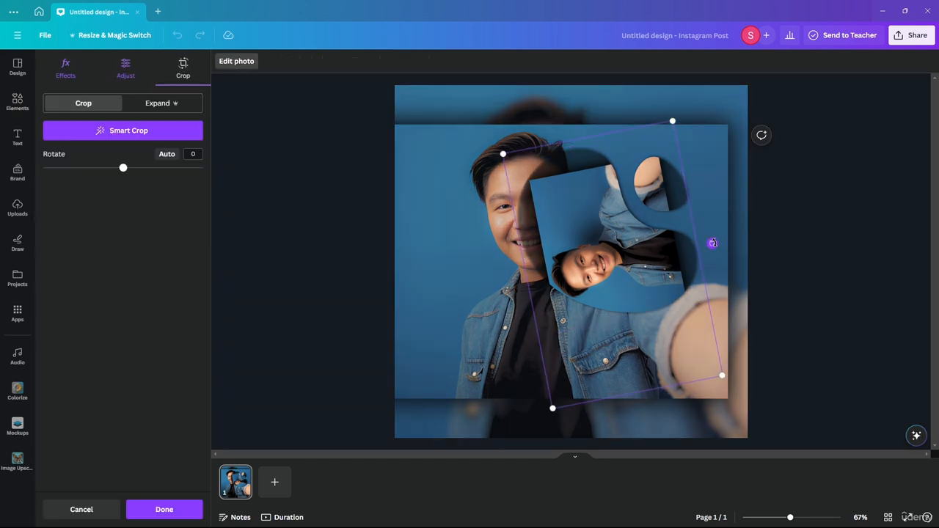
pyautogui.moveTo(712, 243); pyautogui.dragTo(583, 217)
pyautogui.moveTo(433, 387); pyautogui.dragTo(170, 457)
pyautogui.moveTo(535, 306); pyautogui.dragTo(593, 201)
pyautogui.moveTo(843, 412); pyautogui.dragTo(822, 404)
pyautogui.moveTo(571, 262); pyautogui.dragTo(584, 263)
pyautogui.moveTo(836, 410); pyautogui.dragTo(817, 401)
pyautogui.moveTo(549, 242); pyautogui.dragTo(568, 266)
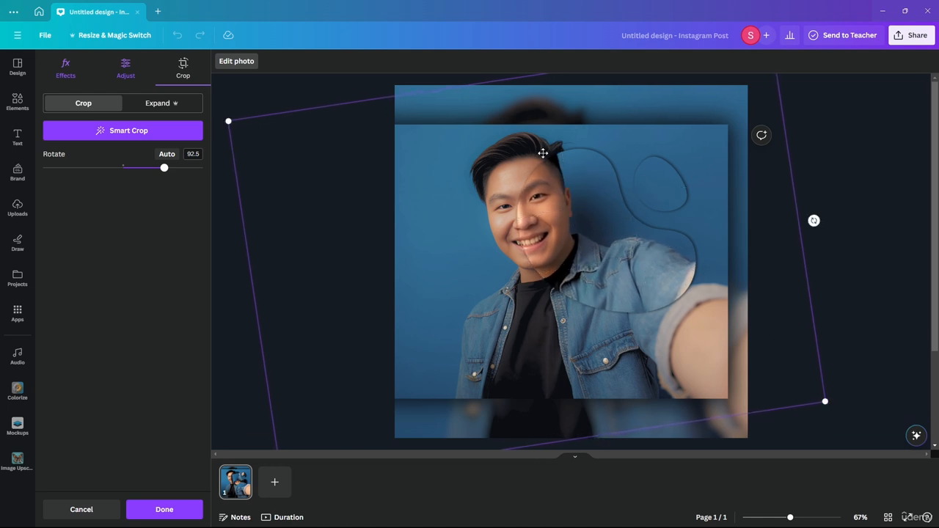
pyautogui.click(770, 236)
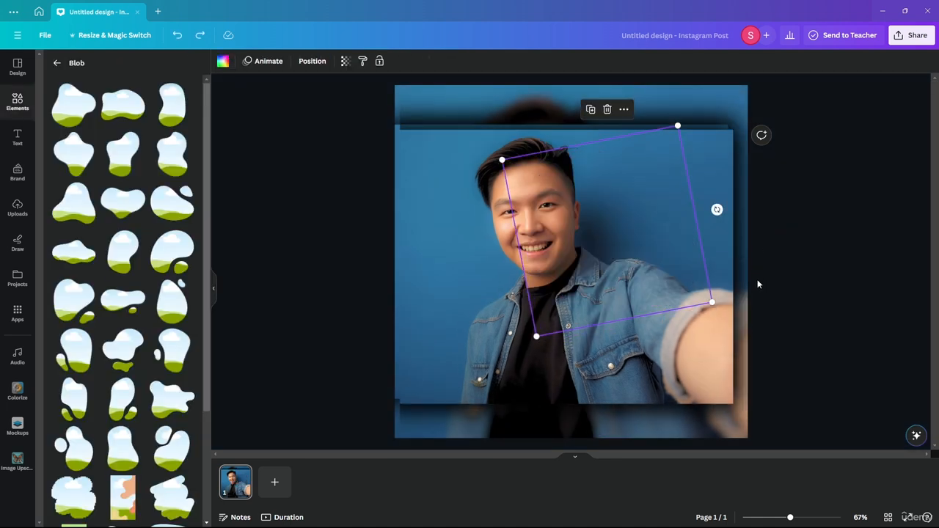
# Drop the selfie copy back into the rotated blob frame
pyautogui.moveTo(456, 297); pyautogui.dragTo(657, 310)
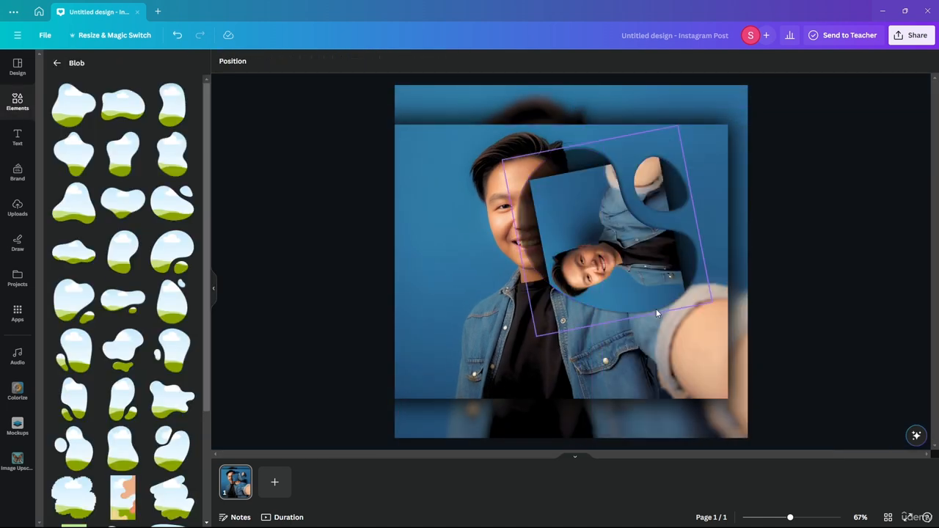
# Undo back to the empty, unrotated blob frame and place the selfie copy inside it
pyautogui.hotkey('ctrl', 'z')
pyautogui.hotkey('ctrl', 'z')
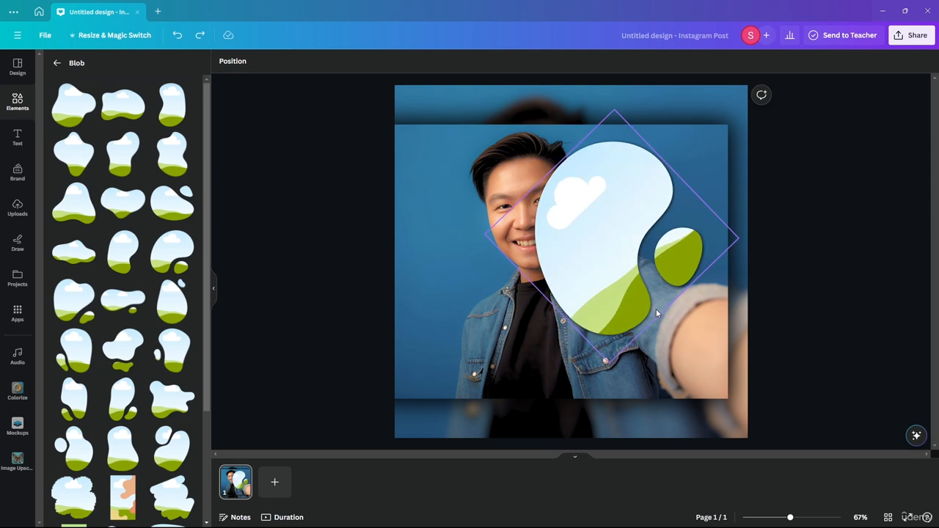
pyautogui.click(421, 281)
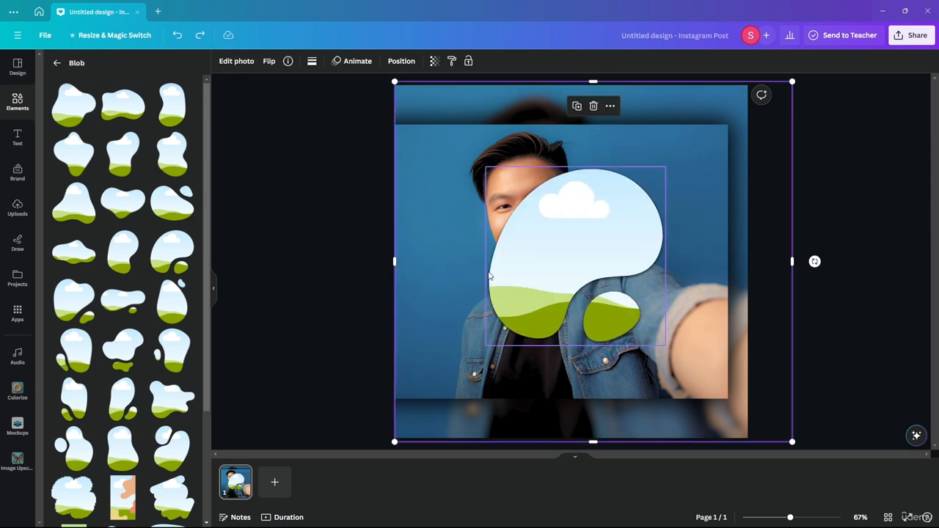
pyautogui.moveTo(490, 276); pyautogui.dragTo(573, 249)
# Enlarge the selfie inside the blob frame and reposition it until face and jacket line up with the selfie behind it
pyautogui.doubleClick(574, 249)
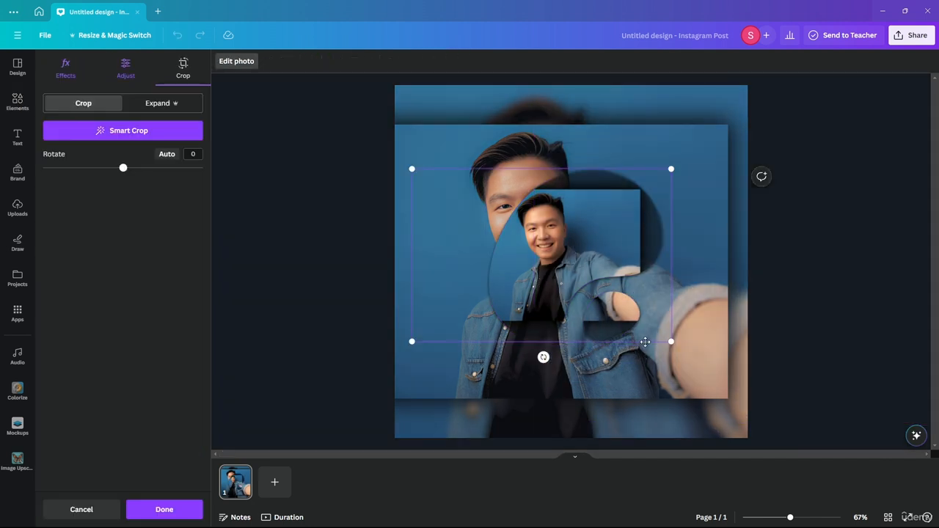
pyautogui.moveTo(671, 342); pyautogui.dragTo(914, 434)
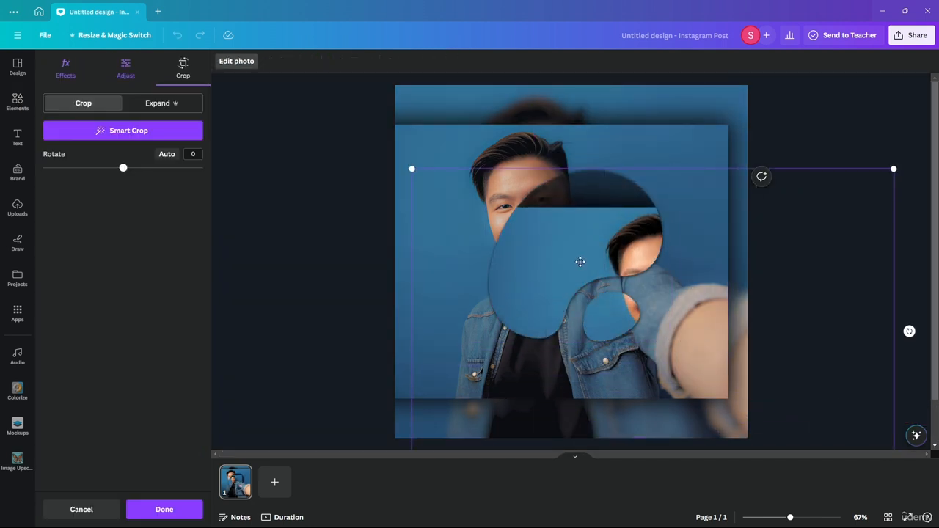
pyautogui.moveTo(570, 258); pyautogui.dragTo(427, 183)
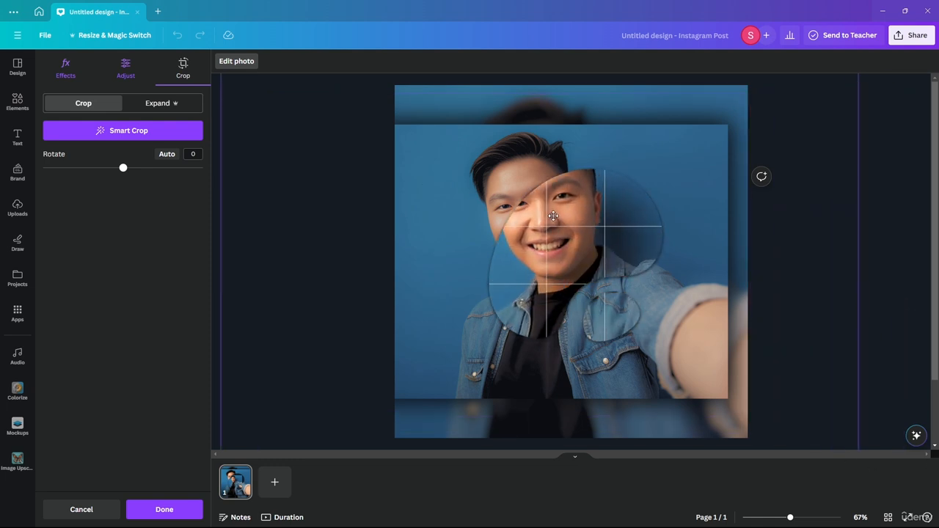
pyautogui.moveTo(536, 212); pyautogui.dragTo(539, 212)
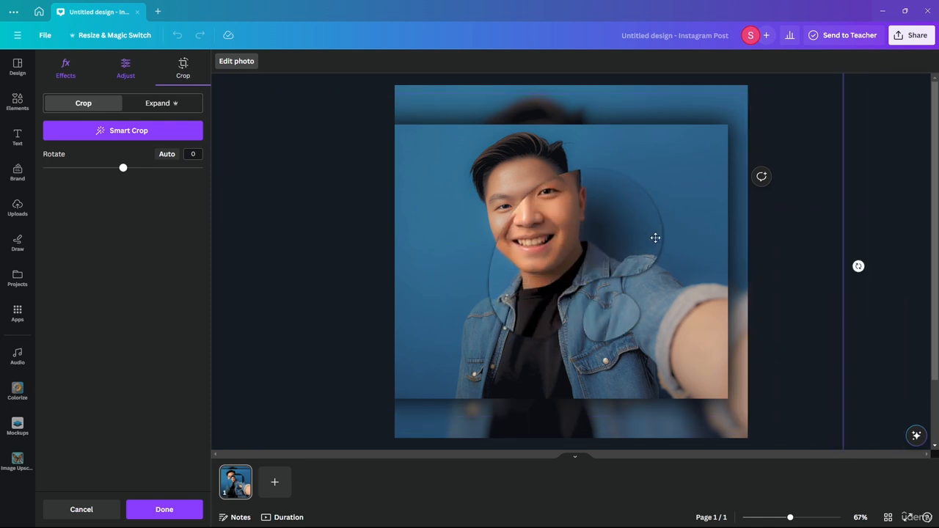
pyautogui.keyDown('ctrl'); pyautogui.scroll(-3, 619, 256); pyautogui.keyUp('ctrl')
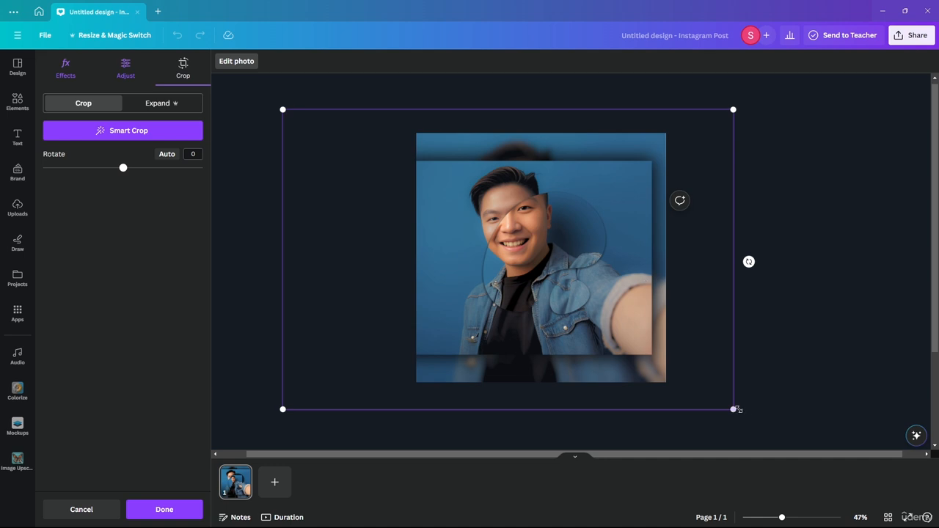
pyautogui.moveTo(737, 409); pyautogui.dragTo(708, 393)
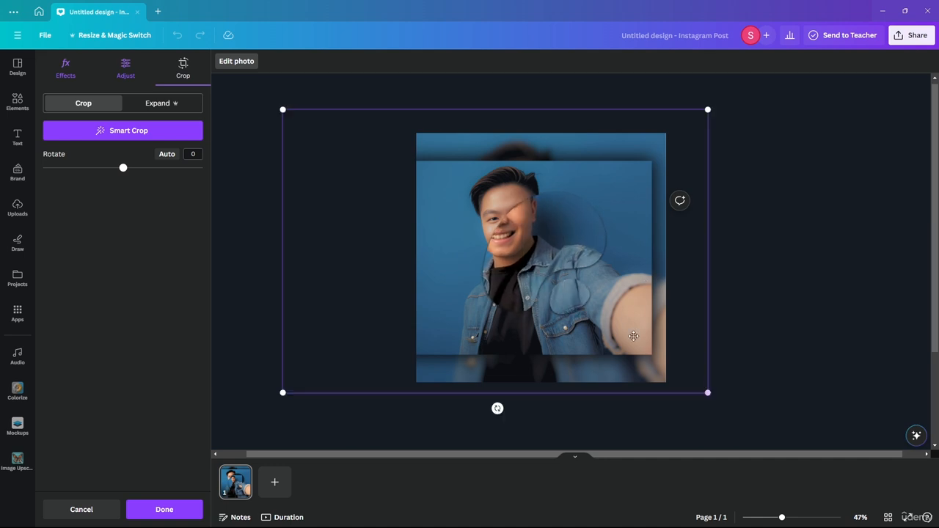
pyautogui.moveTo(494, 236); pyautogui.dragTo(518, 247)
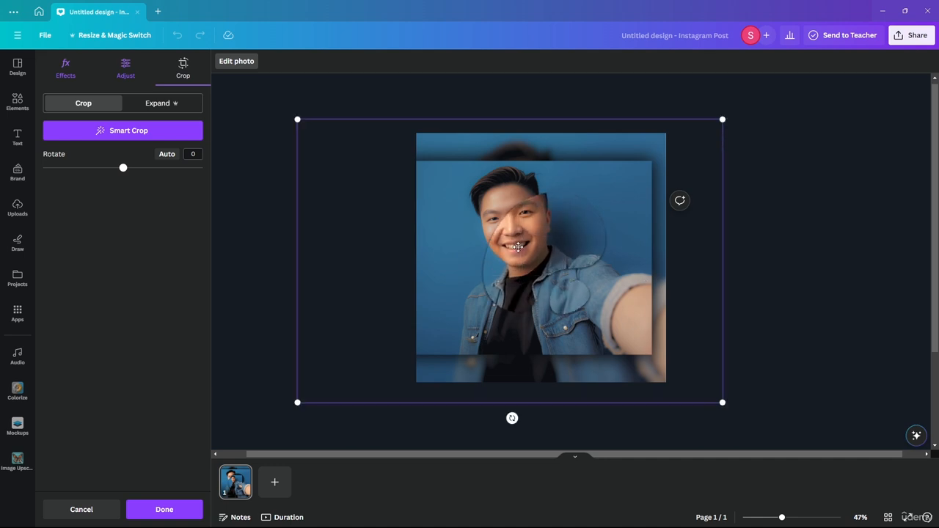
pyautogui.moveTo(721, 402); pyautogui.dragTo(682, 377)
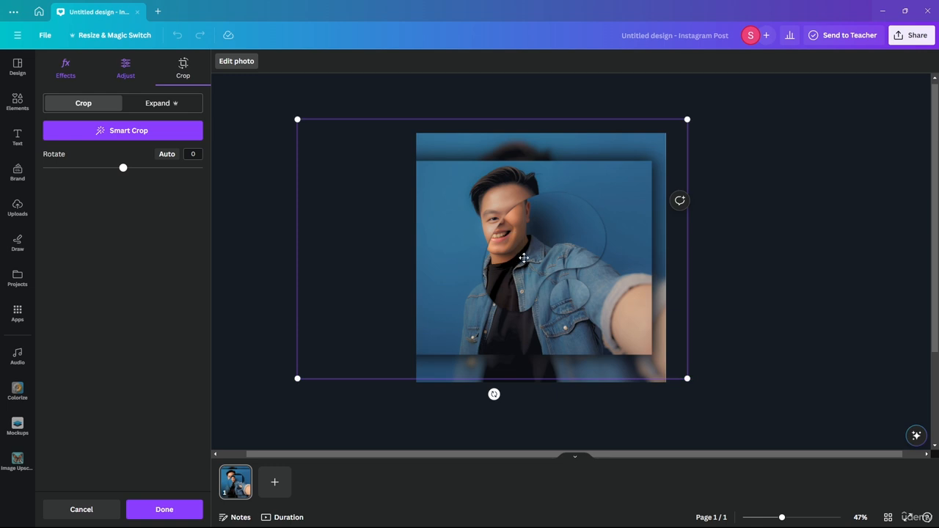
pyautogui.moveTo(526, 260); pyautogui.dragTo(541, 267)
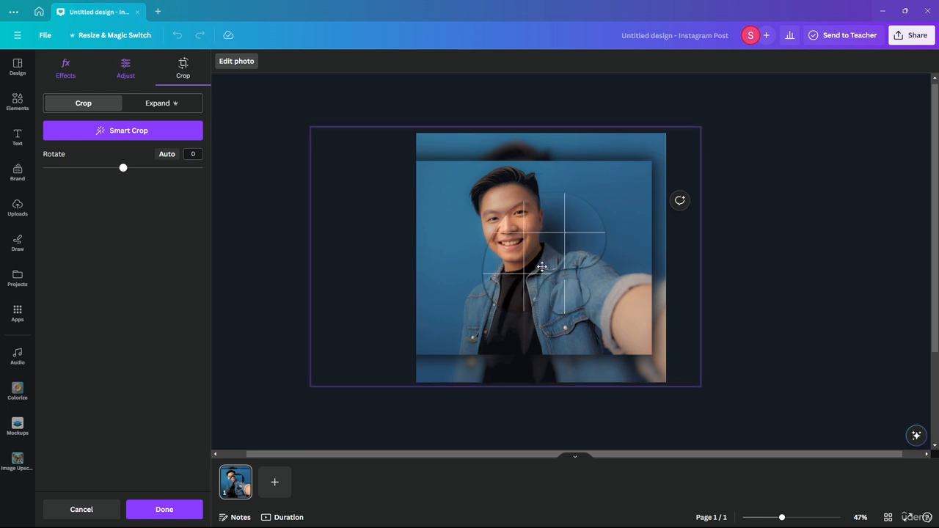
pyautogui.moveTo(541, 267); pyautogui.dragTo(543, 266)
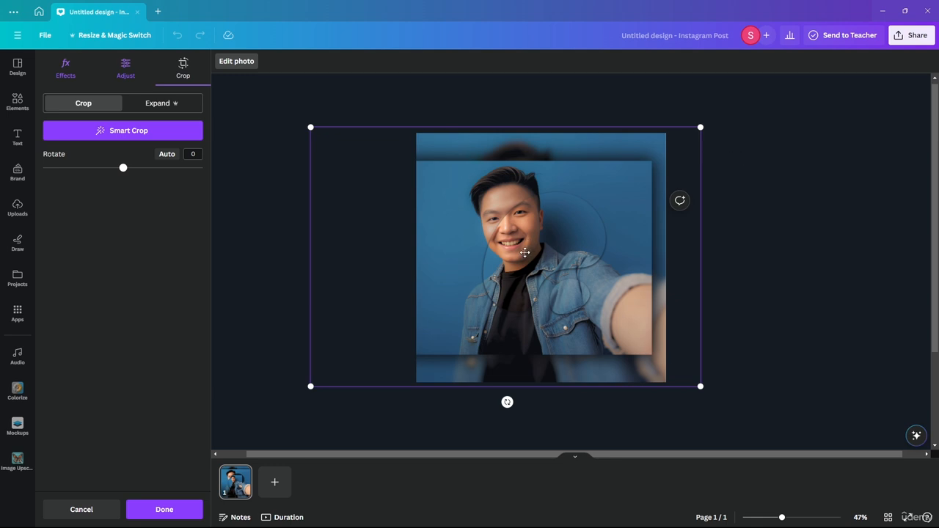
pyautogui.moveTo(525, 253); pyautogui.dragTo(522, 253)
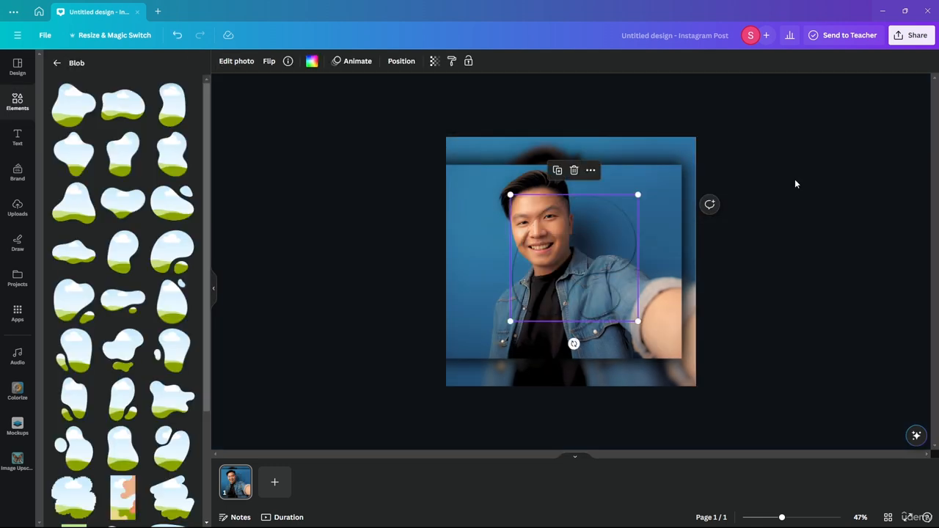
# Rotate the filled blob frame until its small blob sits above the large one, and move it beside the face
pyautogui.moveTo(574, 344); pyautogui.dragTo(690, 172)
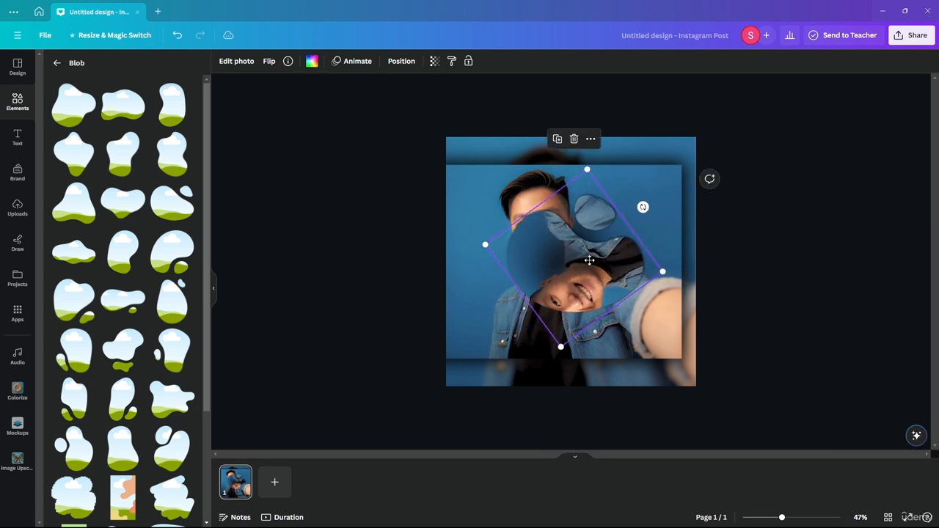
pyautogui.moveTo(591, 260)
pyautogui.mouseDown()
pyautogui.moveTo(601, 243)
pyautogui.moveTo(593, 247)
pyautogui.mouseUp()
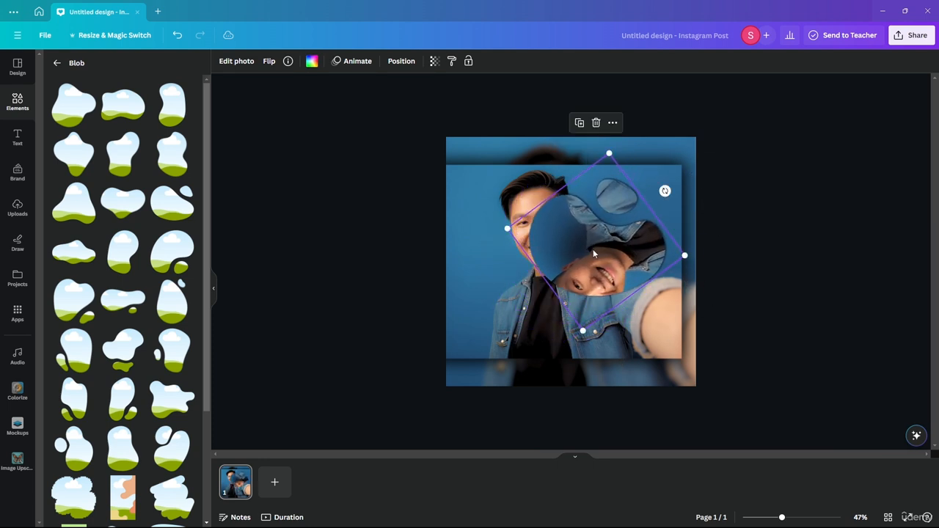
# Rotate the photo inside the blob frame to 123.4, then adjust its size and position to match the selfie behind it
pyautogui.doubleClick(624, 236)
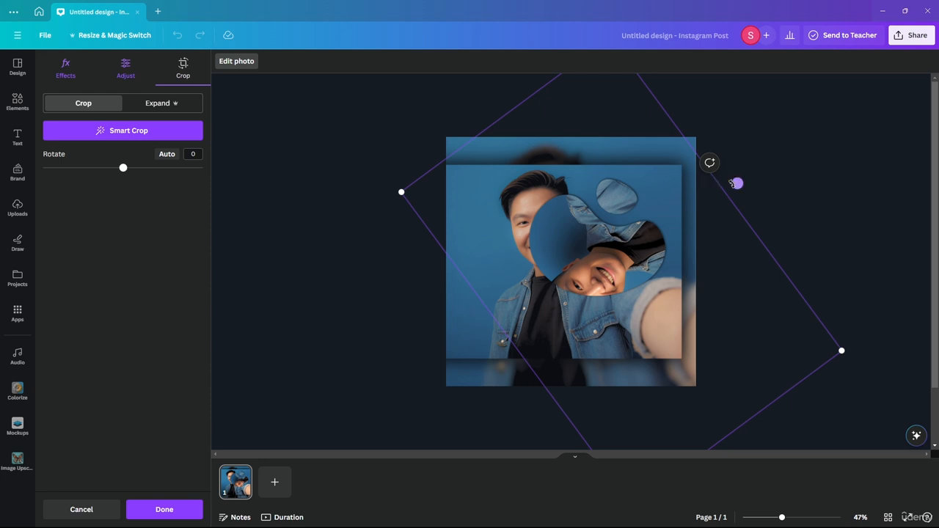
pyautogui.moveTo(736, 184); pyautogui.dragTo(564, 405)
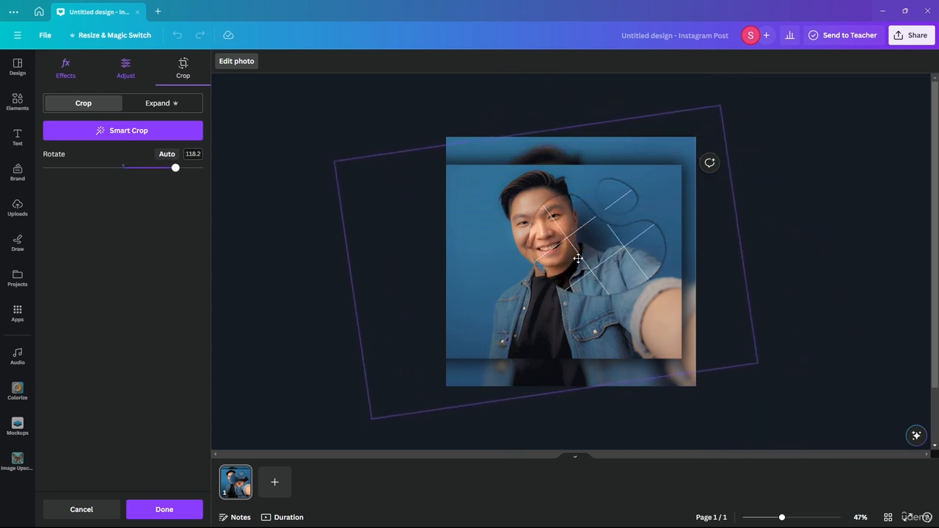
pyautogui.moveTo(578, 258); pyautogui.dragTo(552, 262)
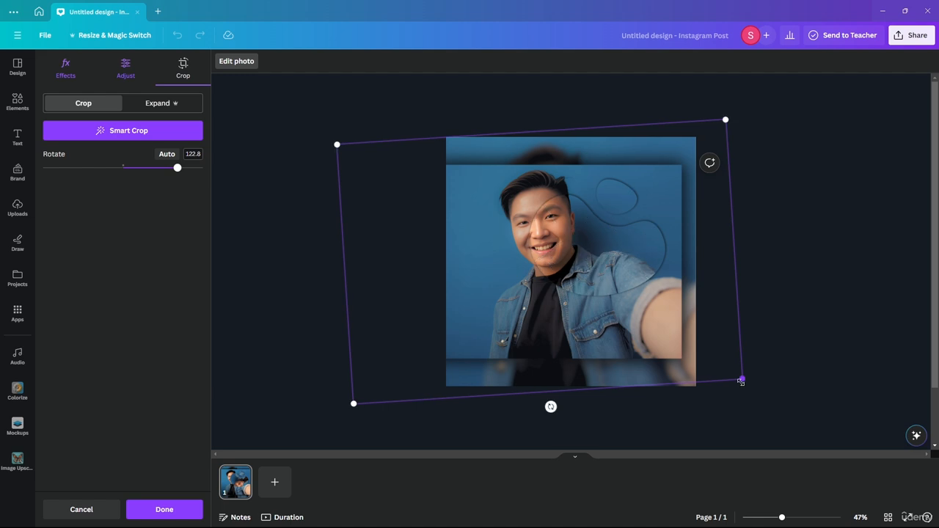
pyautogui.moveTo(741, 382); pyautogui.dragTo(746, 385)
pyautogui.moveTo(552, 257); pyautogui.dragTo(548, 254)
pyautogui.moveTo(743, 381); pyautogui.dragTo(748, 385)
pyautogui.moveTo(553, 257); pyautogui.dragTo(550, 251)
pyautogui.moveTo(348, 404); pyautogui.dragTo(321, 423)
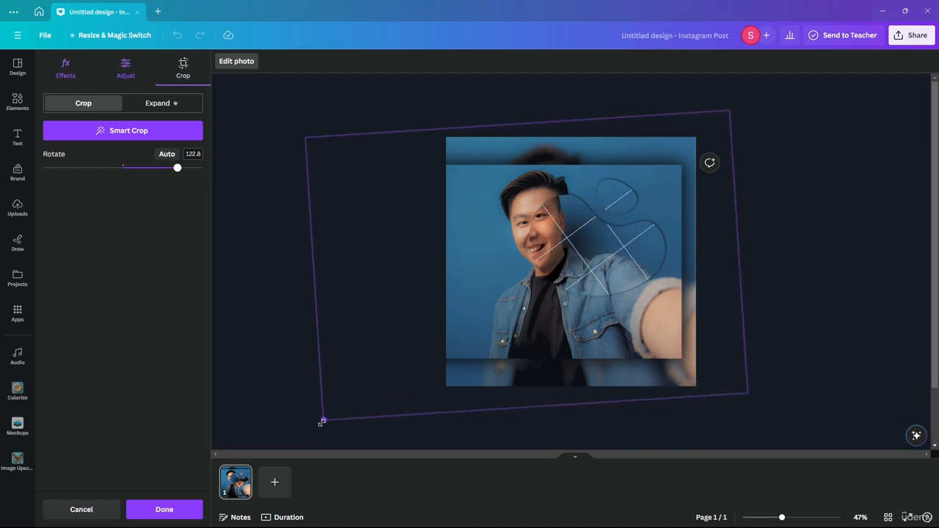
pyautogui.moveTo(551, 254); pyautogui.dragTo(561, 251)
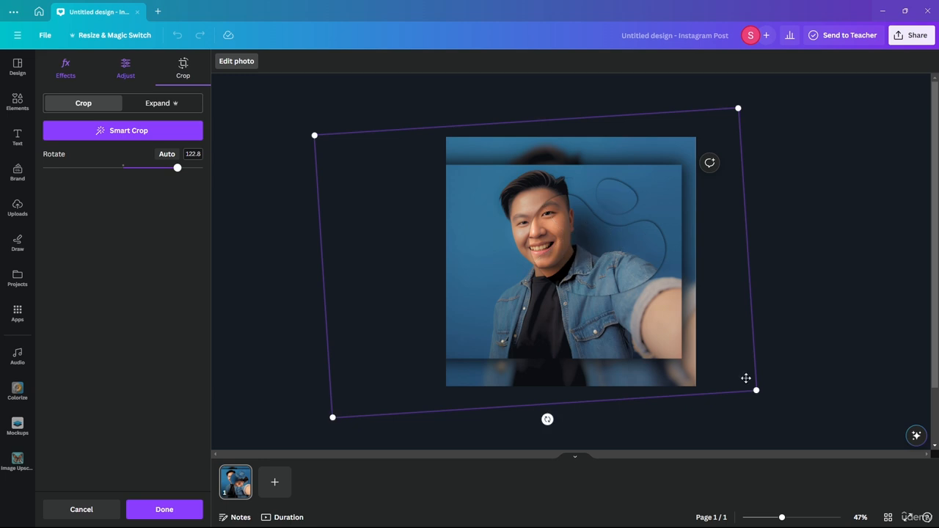
pyautogui.moveTo(566, 250); pyautogui.dragTo(565, 246)
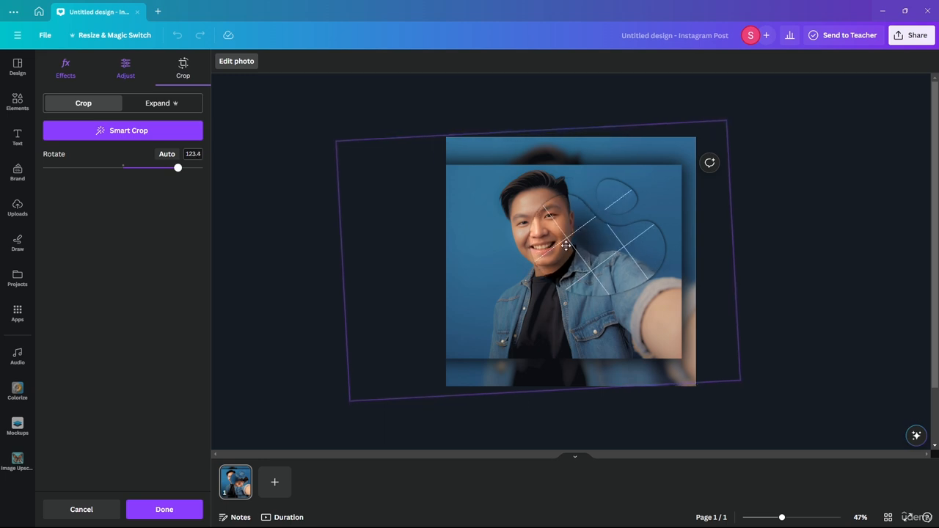
pyautogui.click(774, 247)
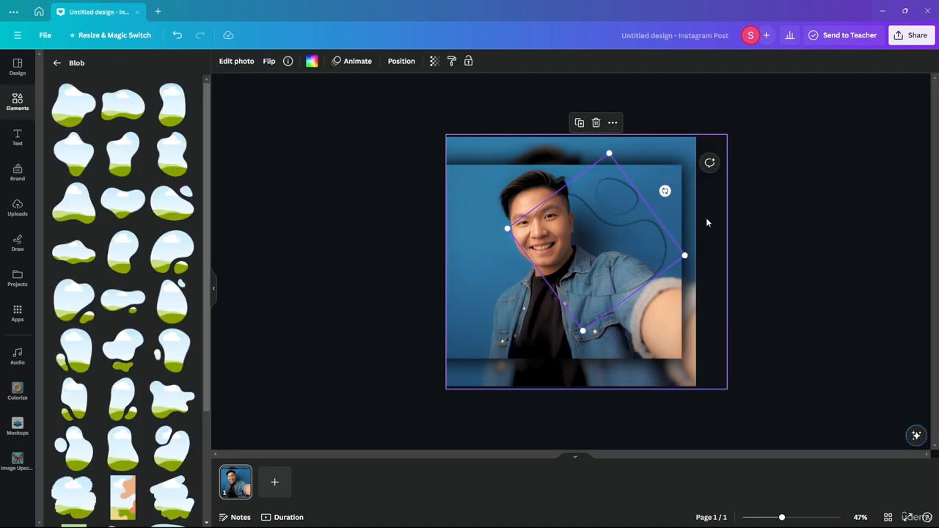
# Try the Mustard, Peppermint and Mono duotones on the framed selfie and apply the Classic duotone
pyautogui.click(236, 60)
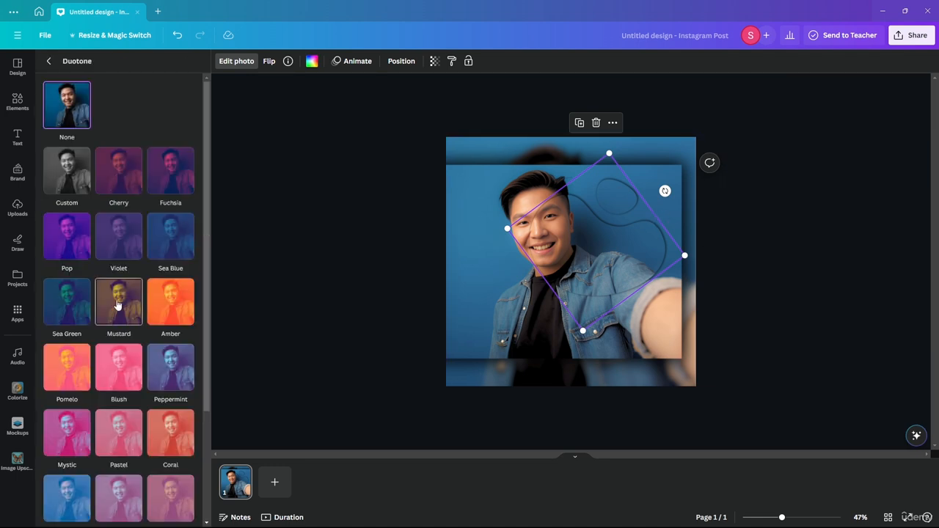
pyautogui.click(117, 305)
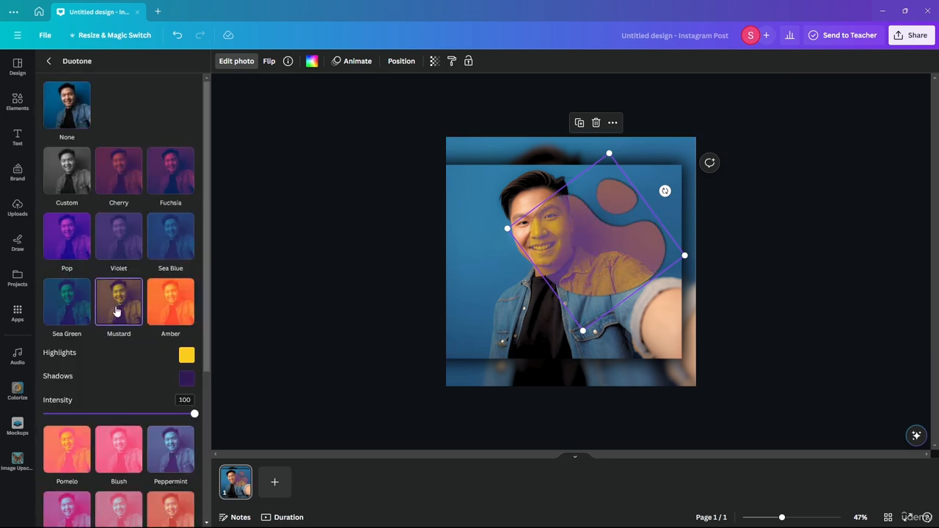
pyautogui.click(170, 448)
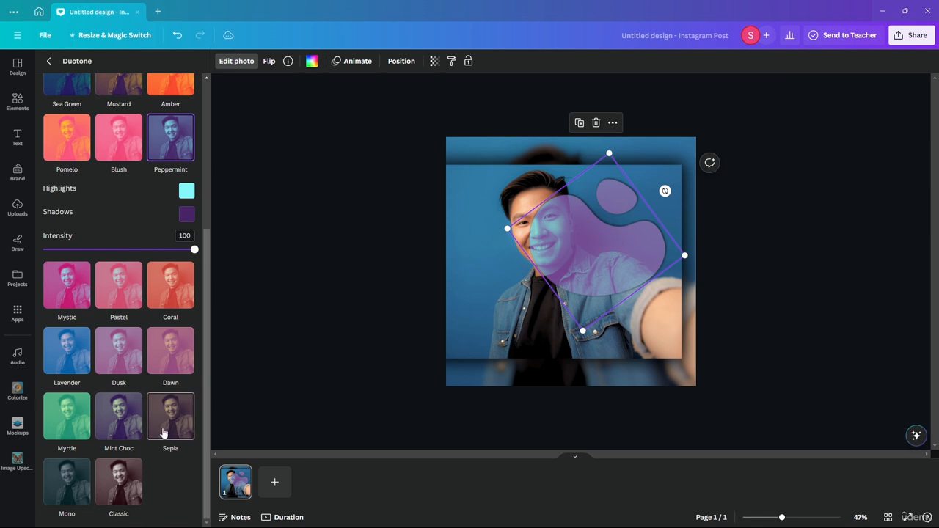
pyautogui.click(118, 478)
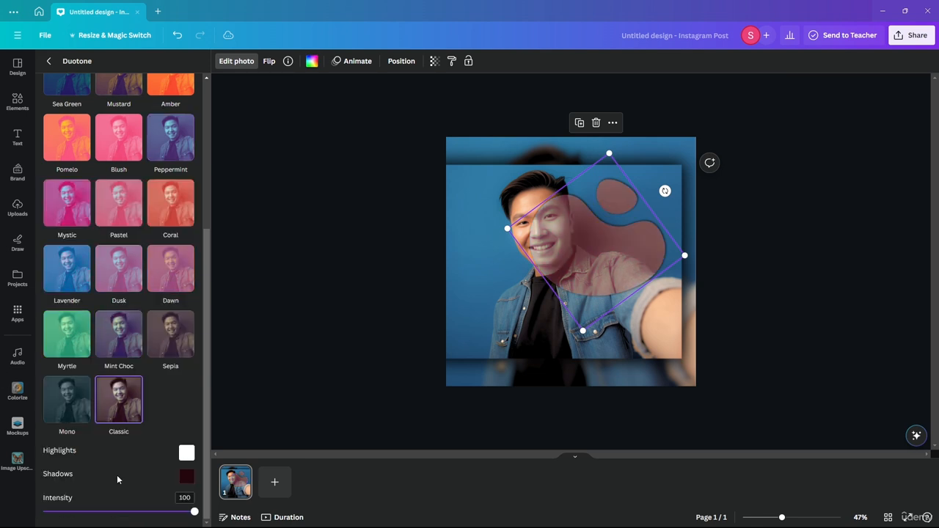
pyautogui.click(52, 420)
pyautogui.click(113, 400)
# Set the Classic duotone's shadows to black #000000 and its highlights to red #FF0000
pyautogui.click(186, 477)
pyautogui.moveTo(256, 404)
pyautogui.mouseDown()
pyautogui.moveTo(424, 319)
pyautogui.moveTo(361, 464)
pyautogui.mouseUp()
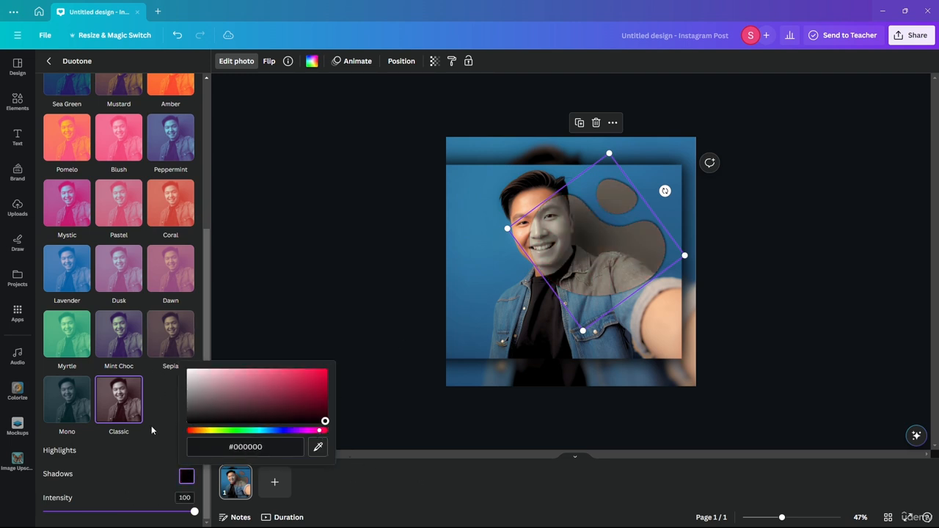
pyautogui.click(187, 477)
pyautogui.click(187, 452)
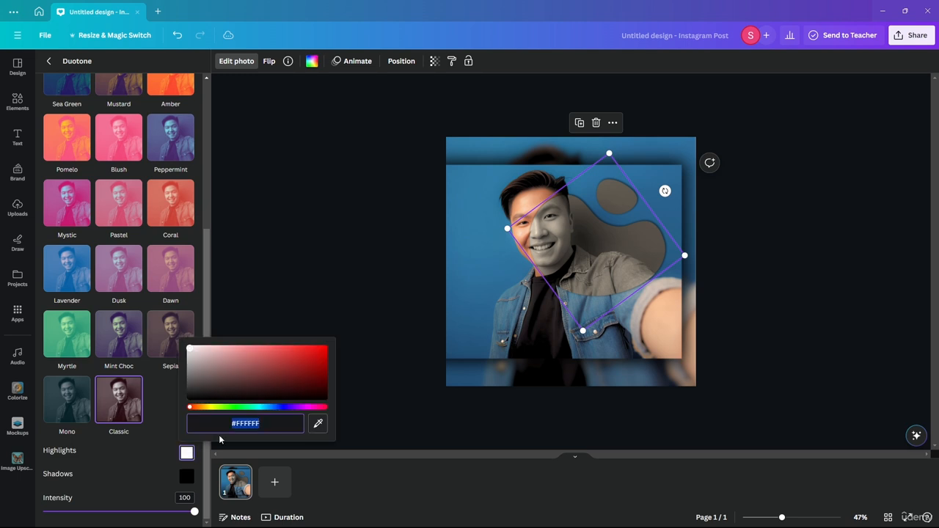
pyautogui.moveTo(265, 391); pyautogui.dragTo(404, 309)
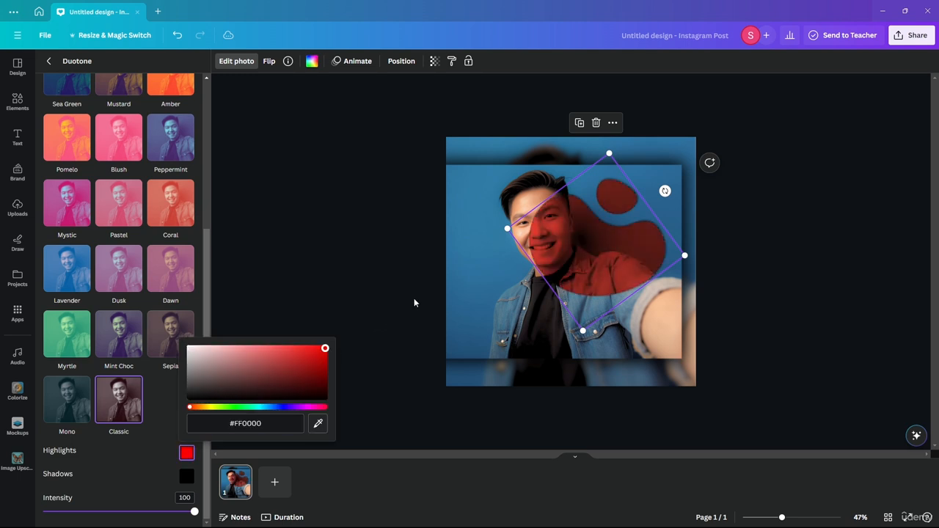
pyautogui.click(326, 263)
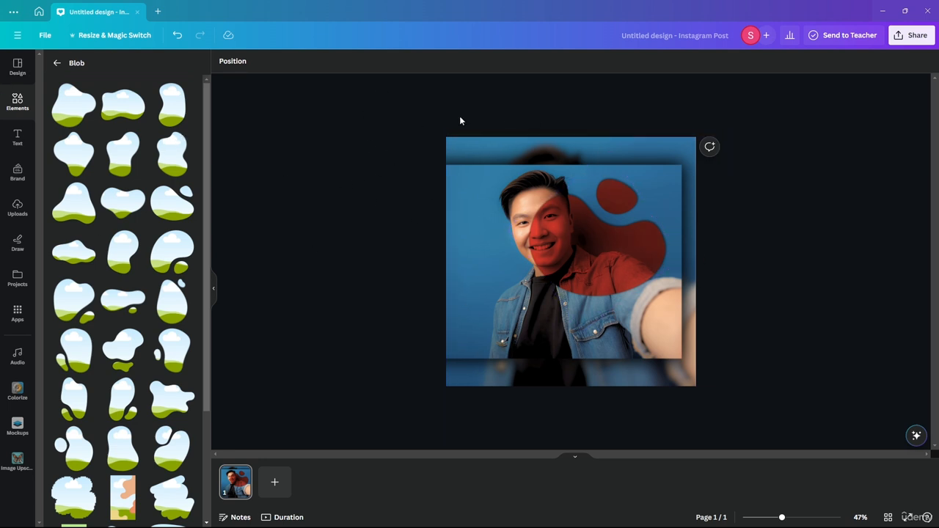
# Leave the blob frame collection and search all elements for "frame"
pyautogui.click(56, 64)
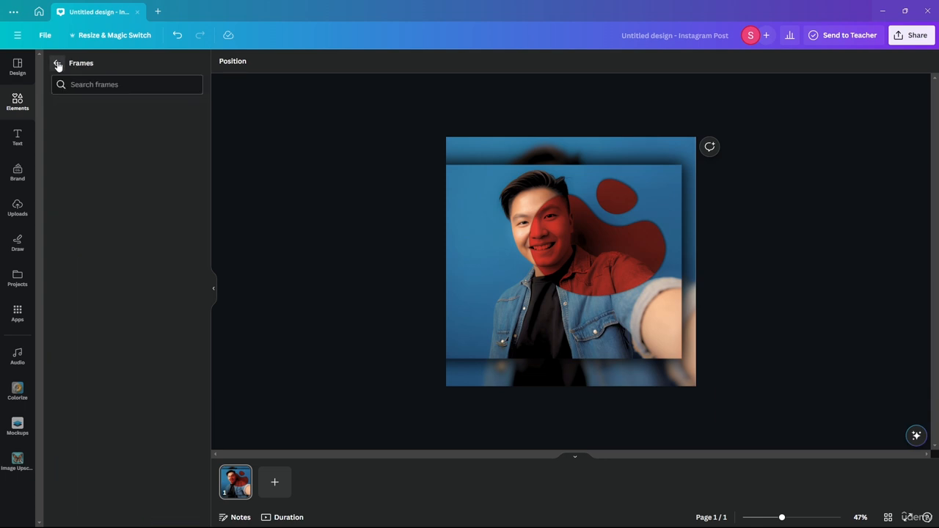
pyautogui.click(57, 63)
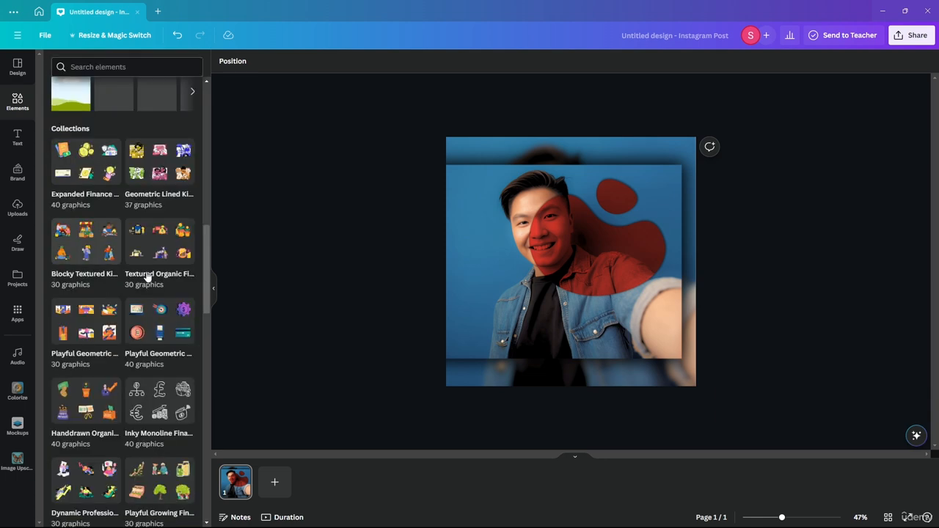
pyautogui.scroll(10, 135, 152)
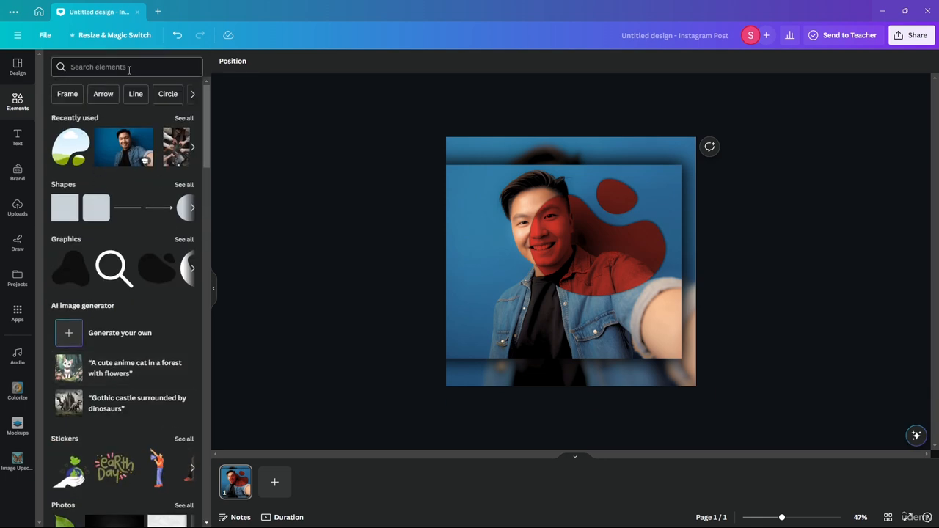
pyautogui.click(117, 72)
pyautogui.write('frame')
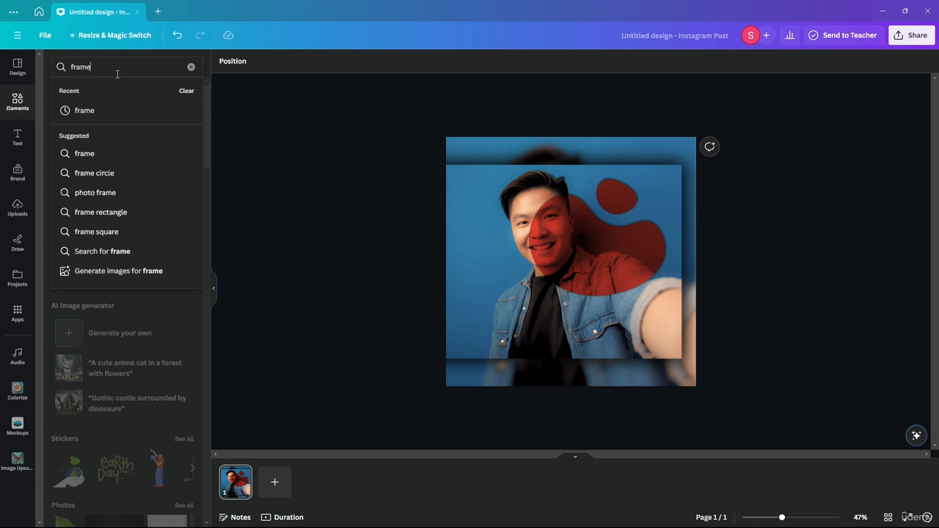
pyautogui.press('Return')
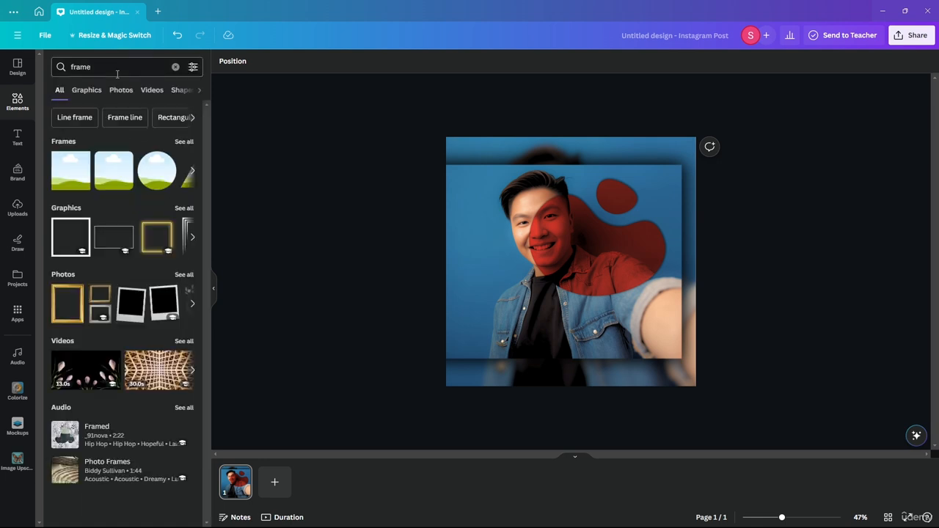
# Add the pink and blue neon square frame from the graphics results and enlarge it to cover the whole page
pyautogui.click(183, 209)
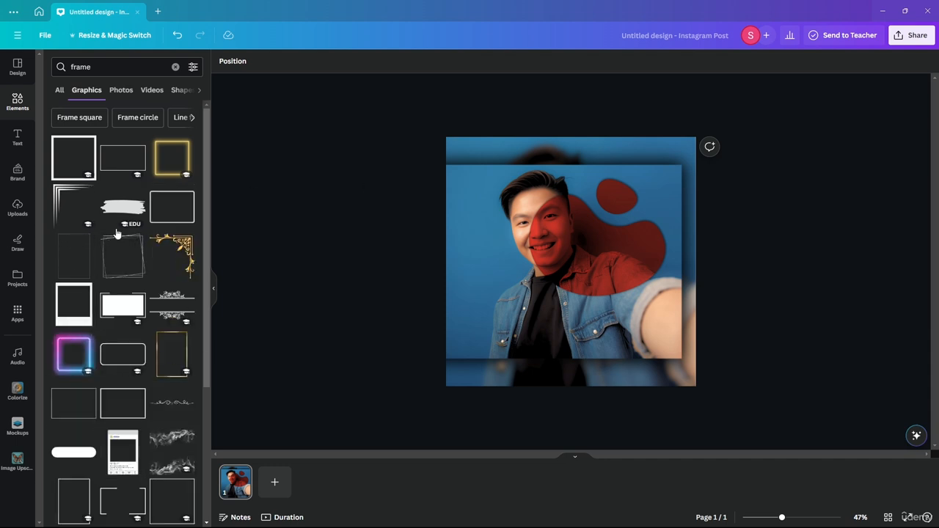
pyautogui.scroll(-3, 130, 233)
pyautogui.moveTo(73, 191); pyautogui.dragTo(477, 227)
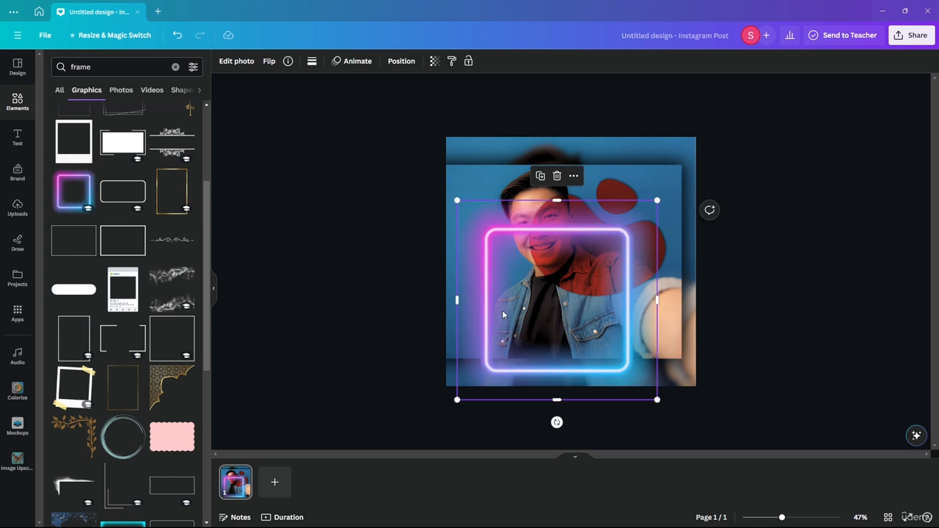
pyautogui.moveTo(486, 274); pyautogui.dragTo(477, 250)
pyautogui.moveTo(645, 336); pyautogui.dragTo(708, 379)
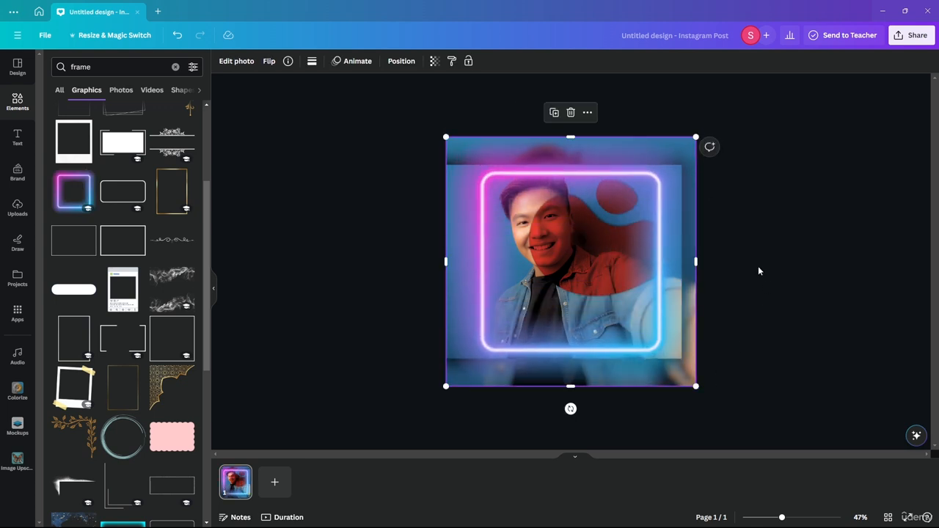
# Set the neon frame's transparency to 26 and deselect it
pyautogui.click(436, 61)
pyautogui.moveTo(408, 101); pyautogui.dragTo(364, 96)
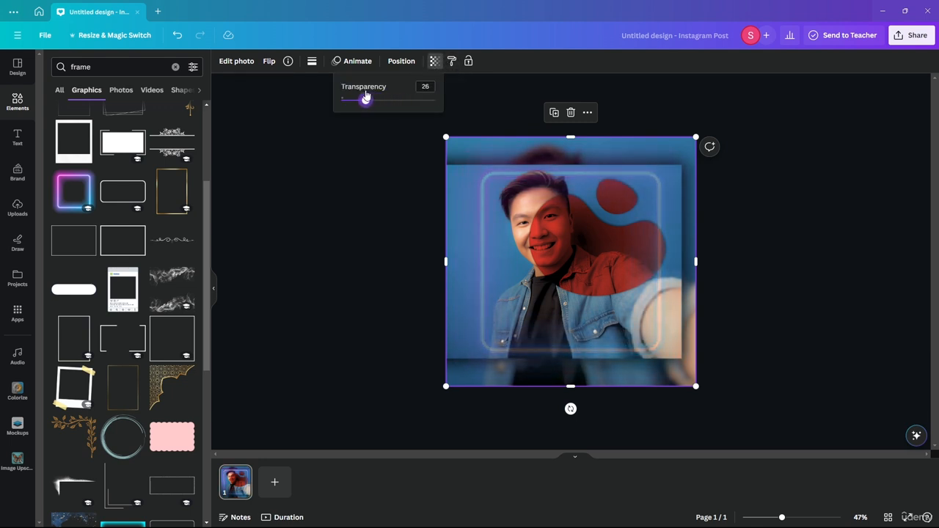
pyautogui.click(421, 220)
pyautogui.click(441, 219)
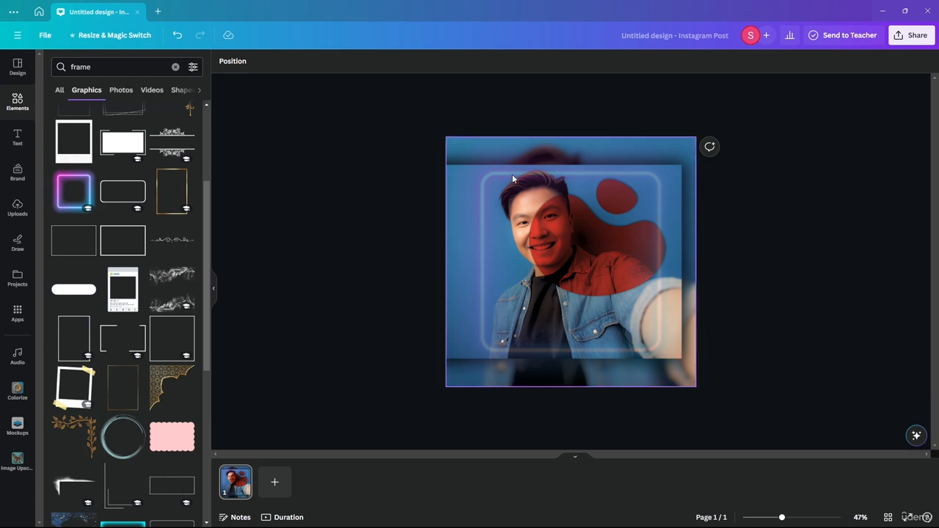
pyautogui.click(484, 229)
pyautogui.press('Escape')
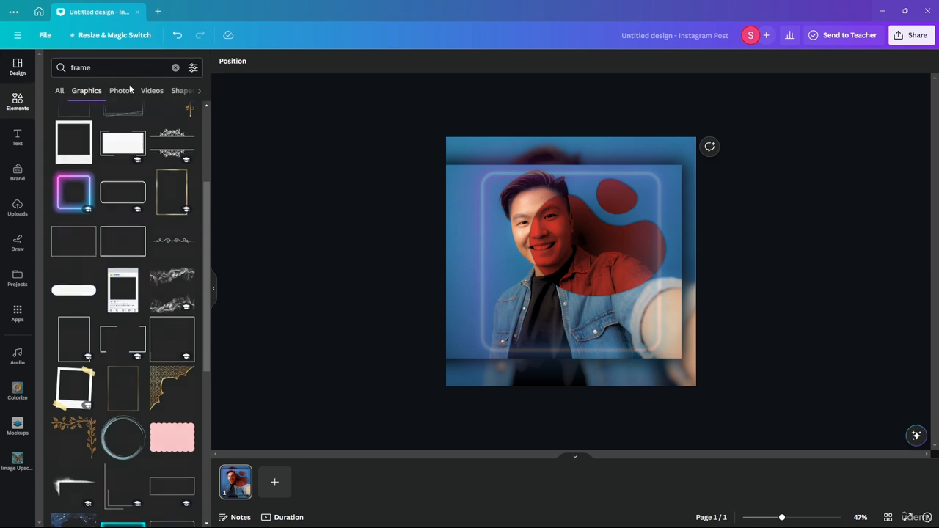
# Search the design templates for "instagram profile pic" and browse the results
pyautogui.click(17, 66)
pyautogui.click(116, 67)
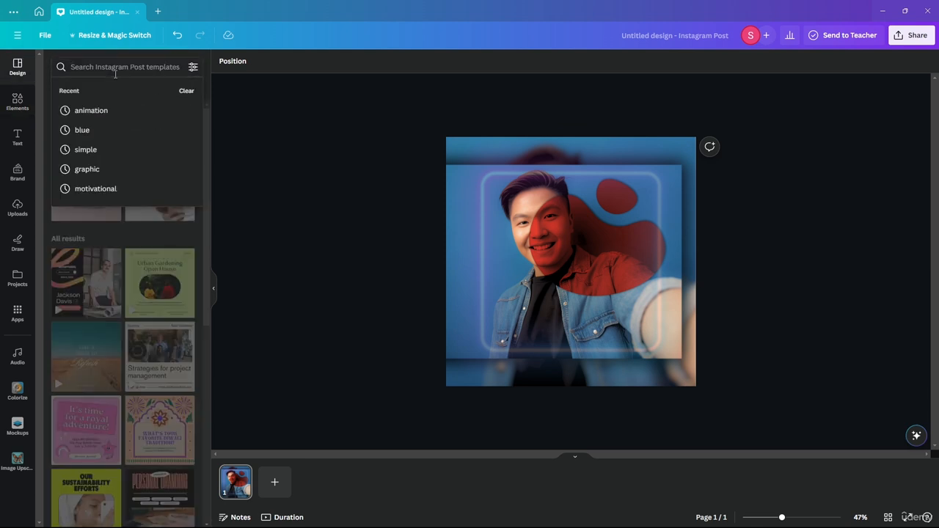
pyautogui.write('insta')
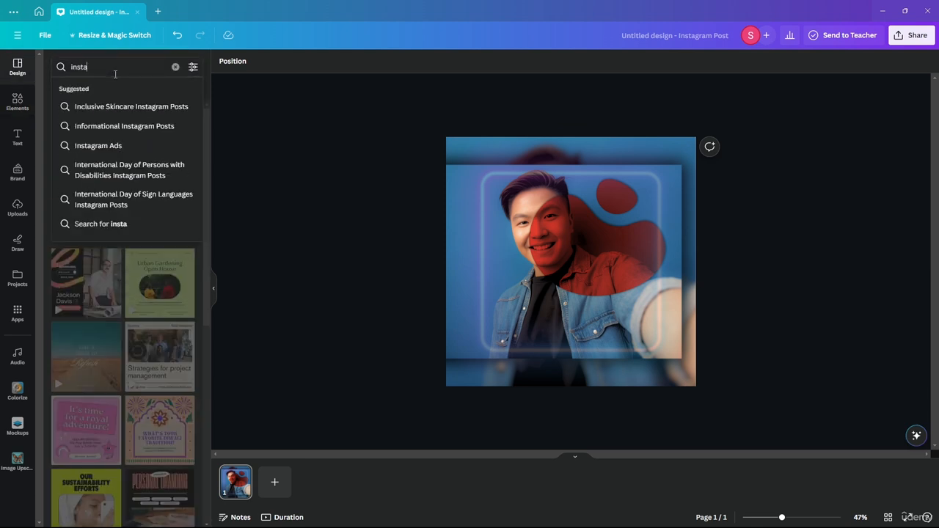
pyautogui.write('gram pro')
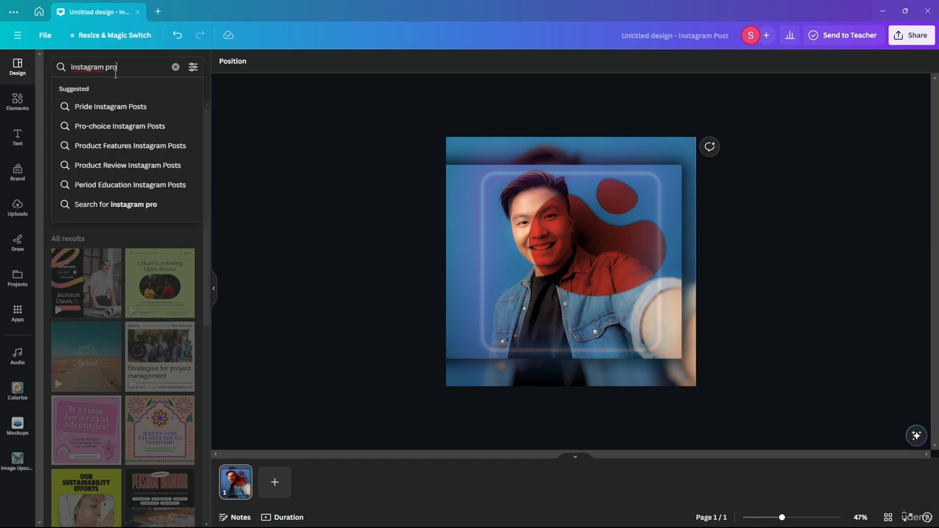
pyautogui.write('file pic')
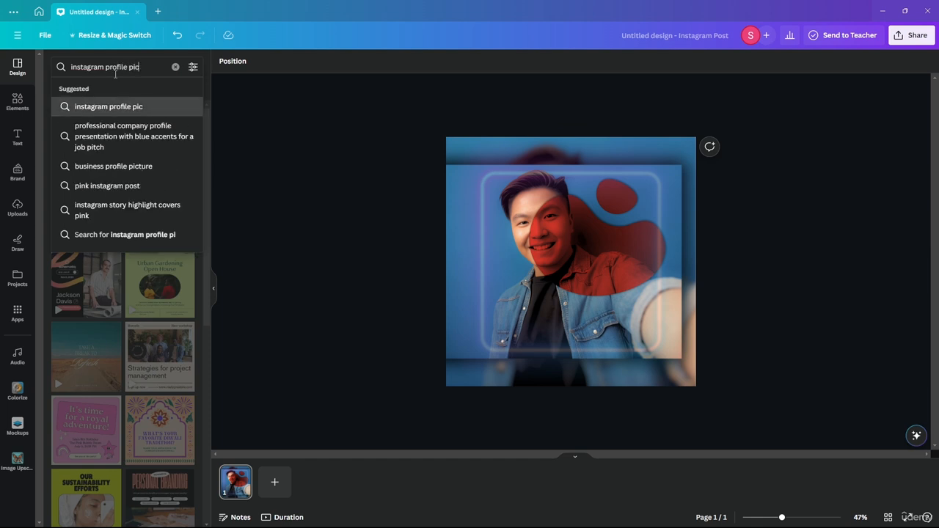
pyautogui.press('Return')
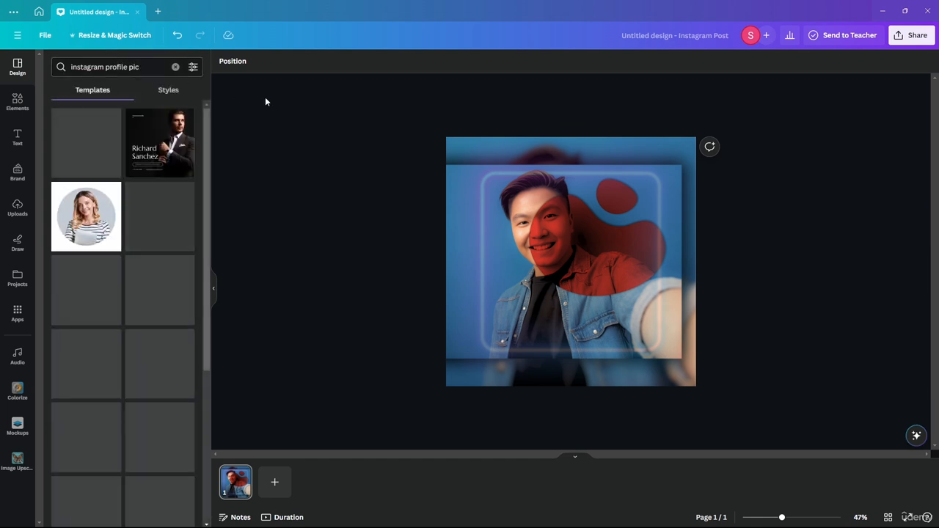
pyautogui.scroll(-2, 107, 173)
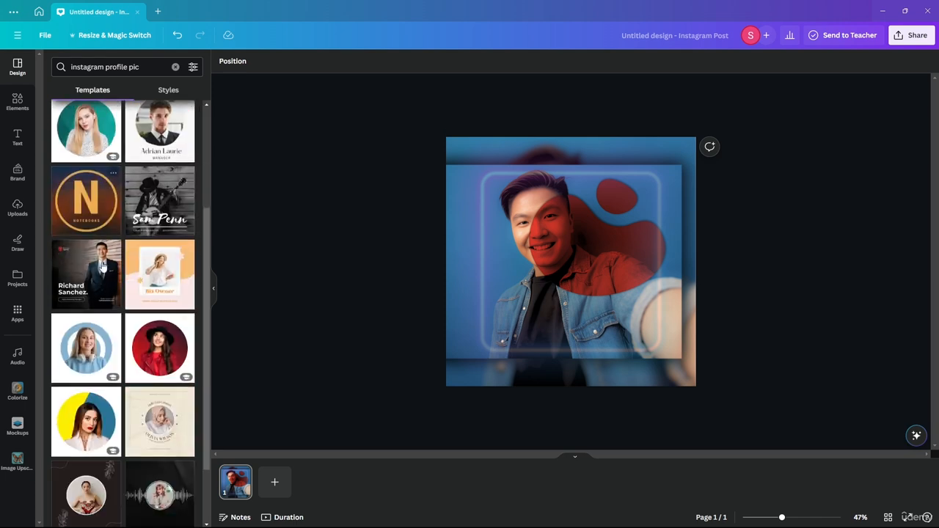
pyautogui.scroll(-3, 117, 330)
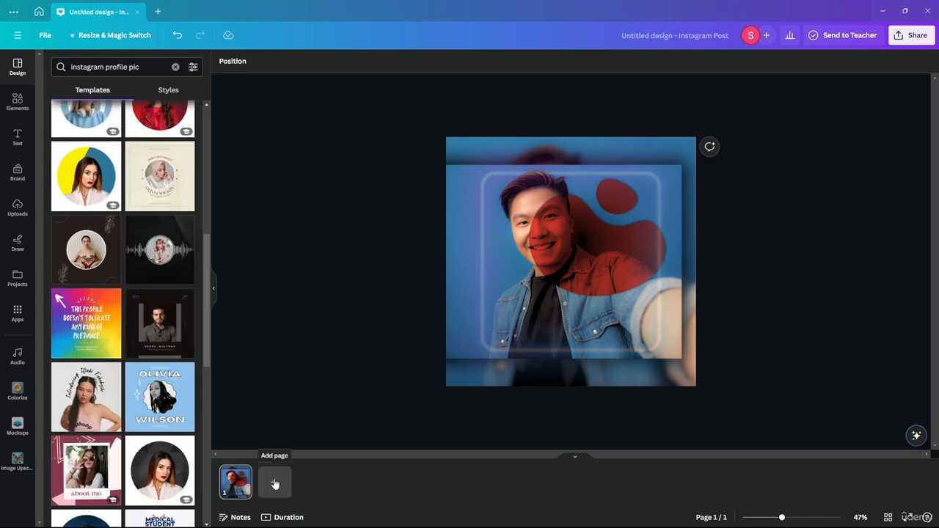
# Add a second page and apply the Red Gradient Profile Photo Instagram Post template to it
pyautogui.click(275, 482)
pyautogui.scroll(2, 114, 276)
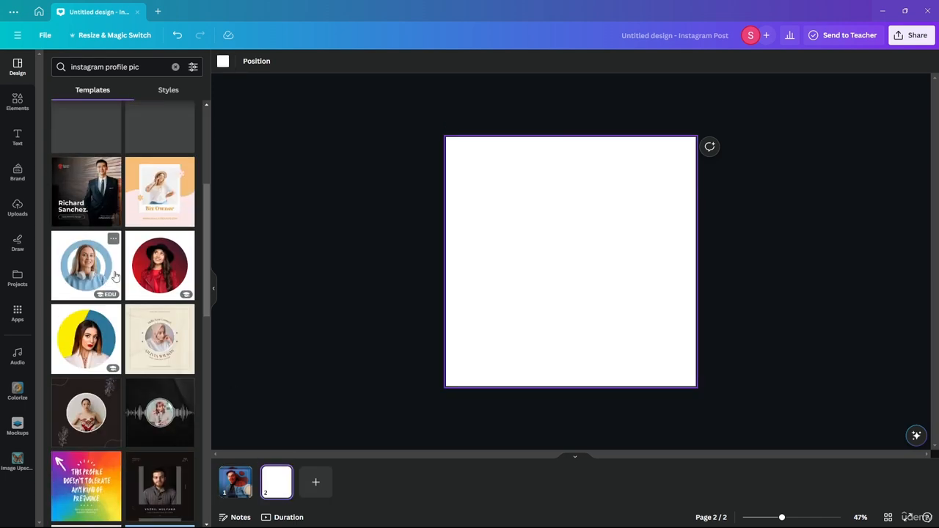
pyautogui.click(159, 266)
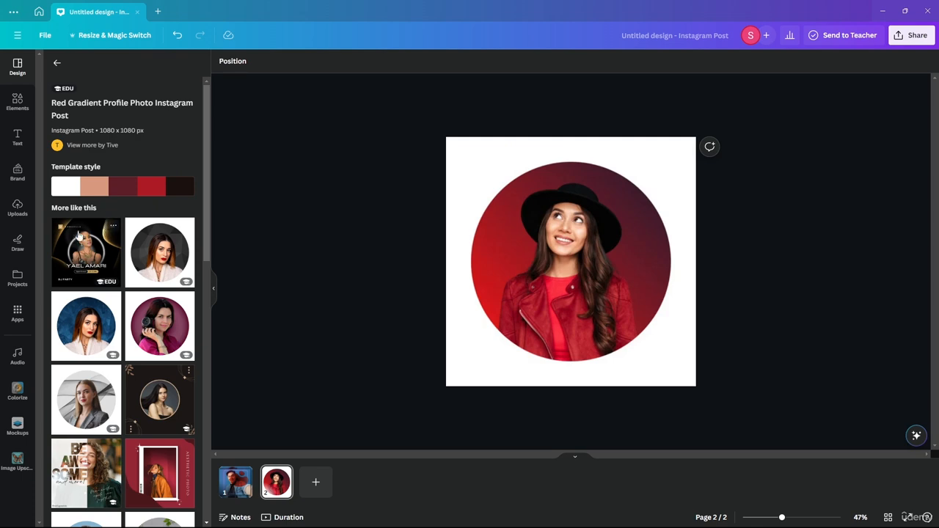
pyautogui.click(56, 64)
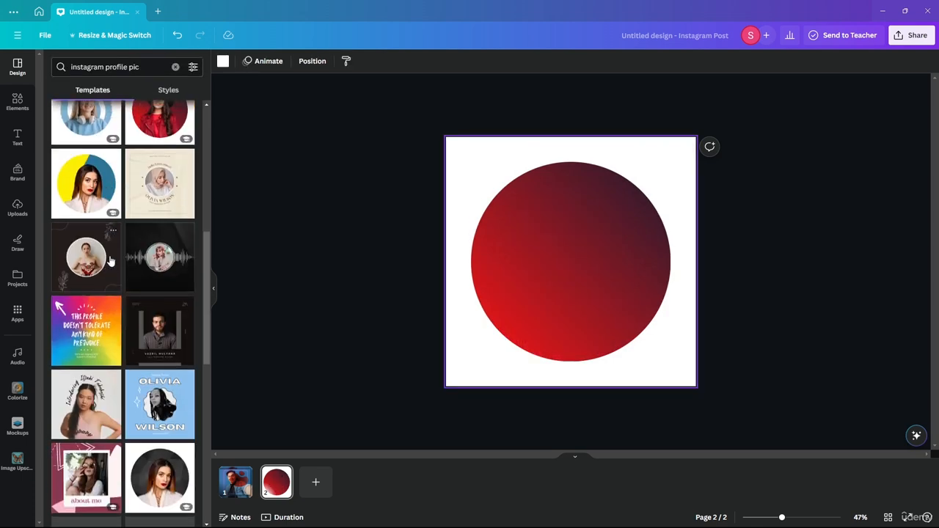
pyautogui.click(159, 266)
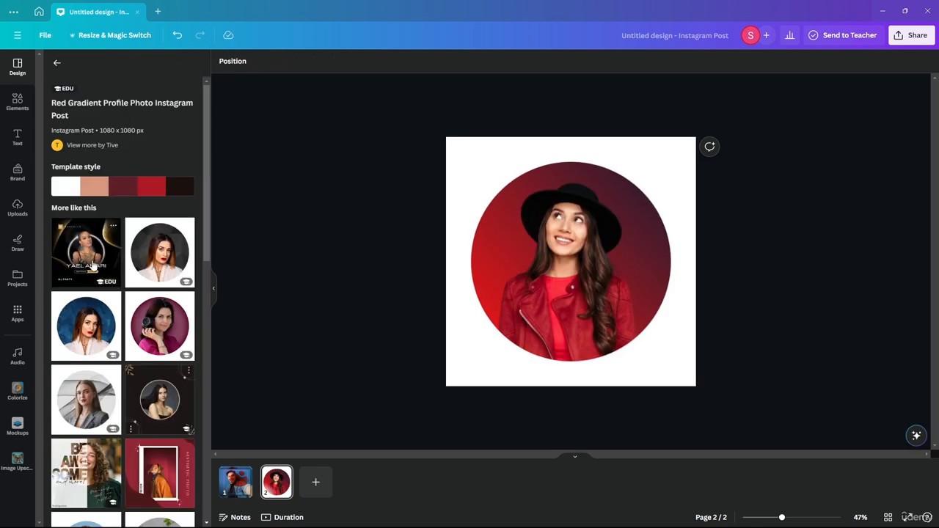
# Add a third page and apply the White Typo and Photo Motivational Instagram Post template to it
pyautogui.click(316, 481)
pyautogui.click(85, 473)
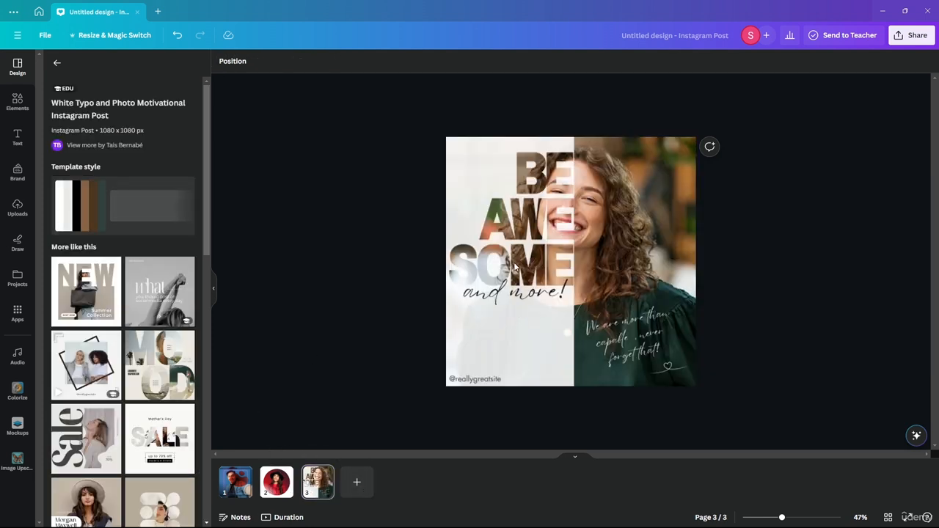
# Try shifting the photo-filled letter M in "SOME", then undo the last move and deselect it
pyautogui.click(542, 261)
pyautogui.moveTo(542, 261)
pyautogui.mouseDown()
pyautogui.moveTo(610, 253)
pyautogui.moveTo(531, 262)
pyautogui.mouseUp()
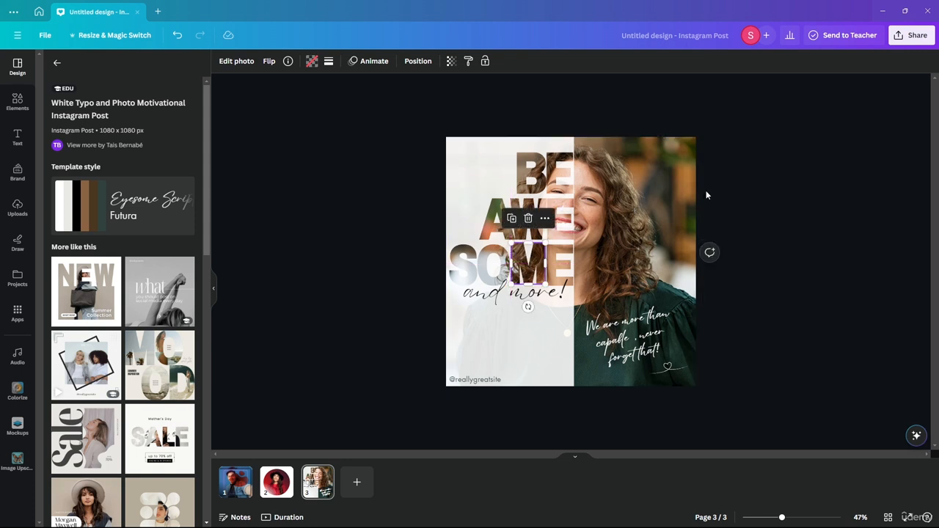
pyautogui.hotkey('ctrl', 'z')
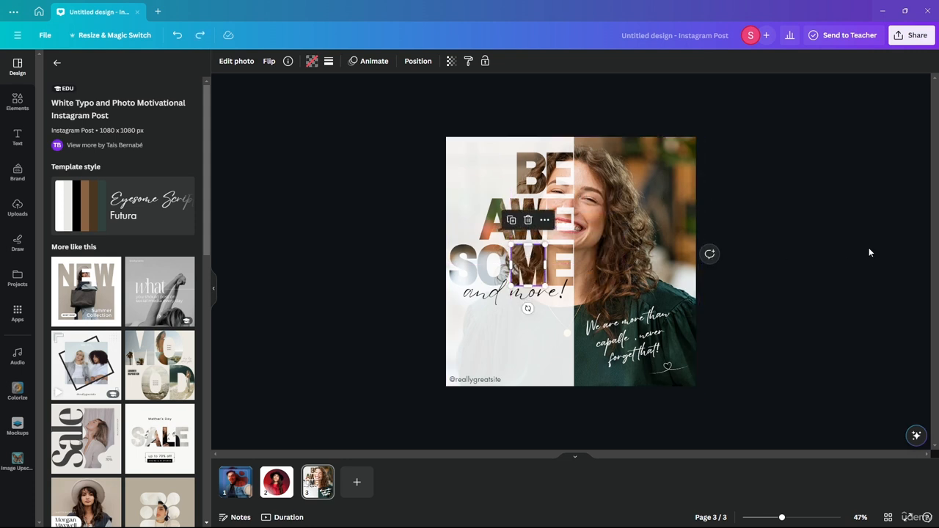
pyautogui.click(828, 251)
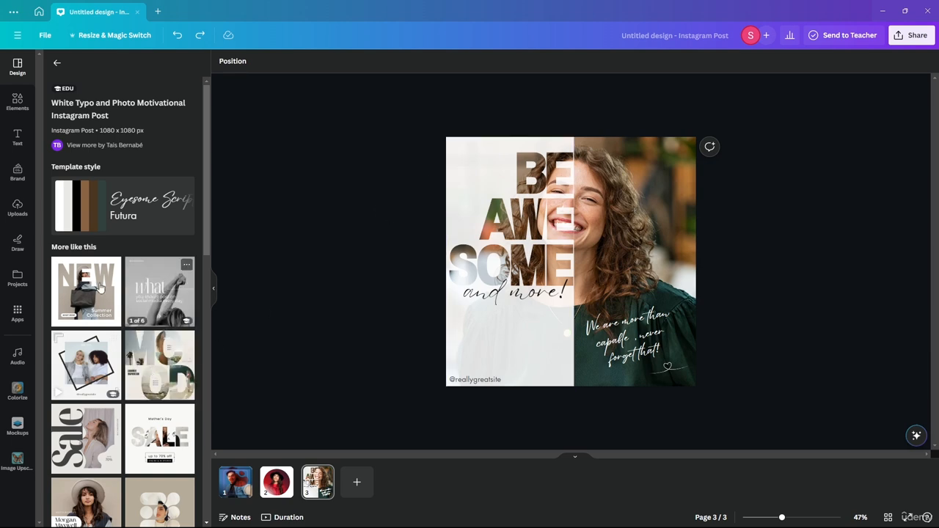
# Replace page 3's design with the Black and Beige Photo New Post Instagram Post template from the similar templates
pyautogui.scroll(-5, 90, 352)
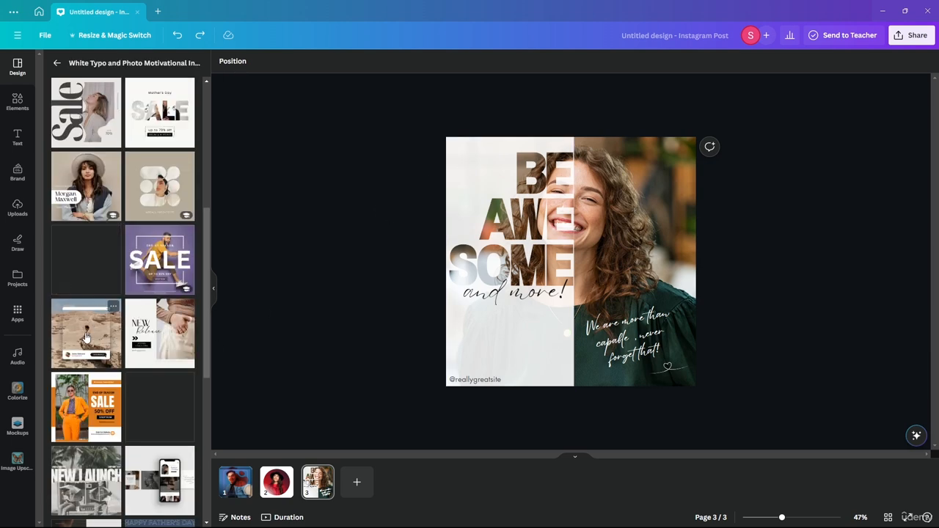
pyautogui.click(91, 336)
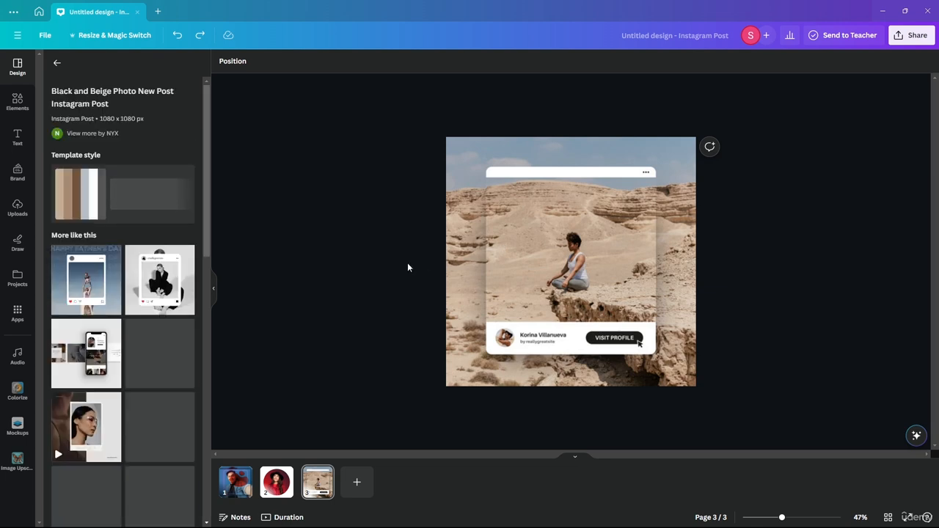
# Shift the template's inner photo, white card, VISIT PROFILE button and profile details slightly to separate its layers, then deselect everything
pyautogui.click(526, 279)
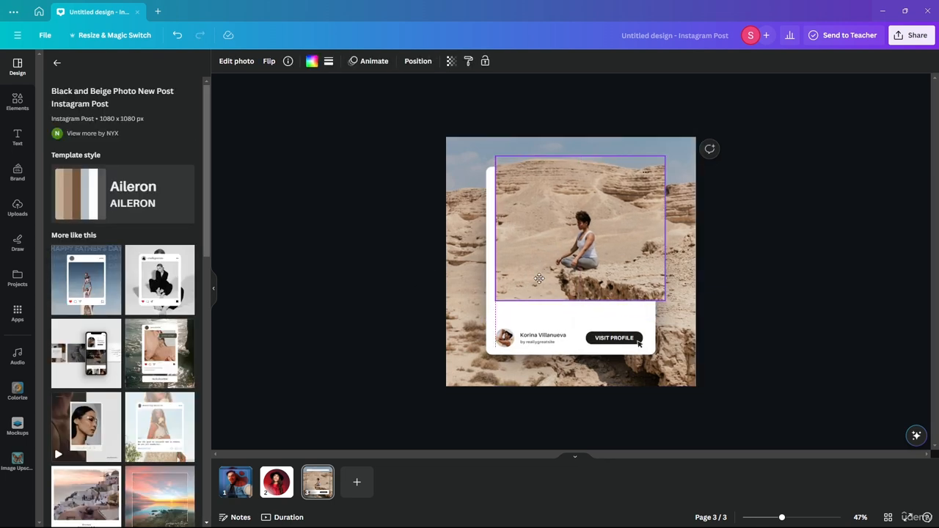
pyautogui.click(535, 325)
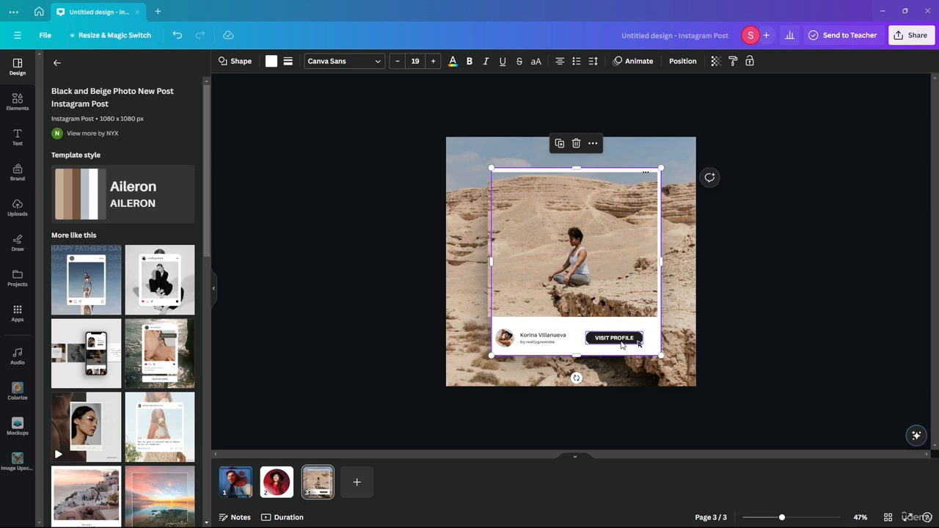
pyautogui.click(622, 345)
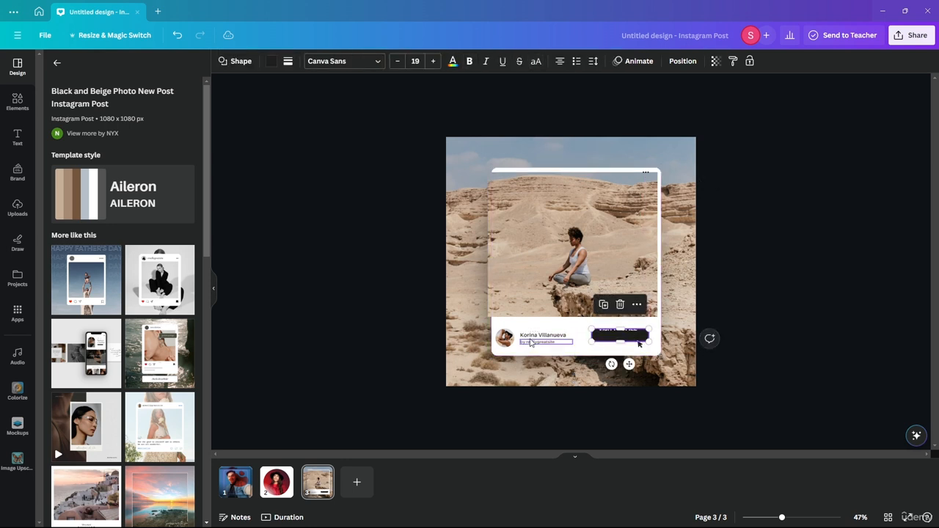
pyautogui.moveTo(532, 335)
pyautogui.mouseDown()
pyautogui.moveTo(538, 329)
pyautogui.moveTo(511, 333)
pyautogui.moveTo(541, 342)
pyautogui.mouseUp()
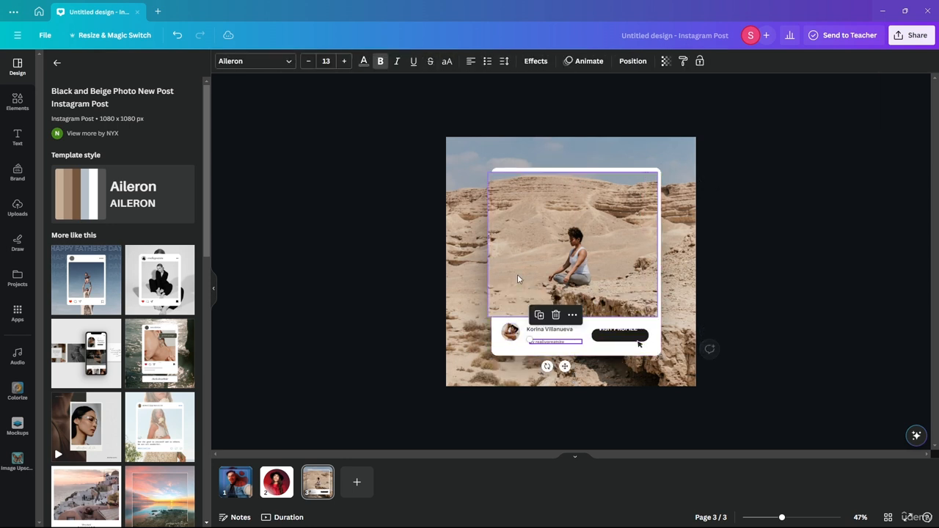
pyautogui.moveTo(517, 278); pyautogui.dragTo(528, 276)
pyautogui.click(328, 208)
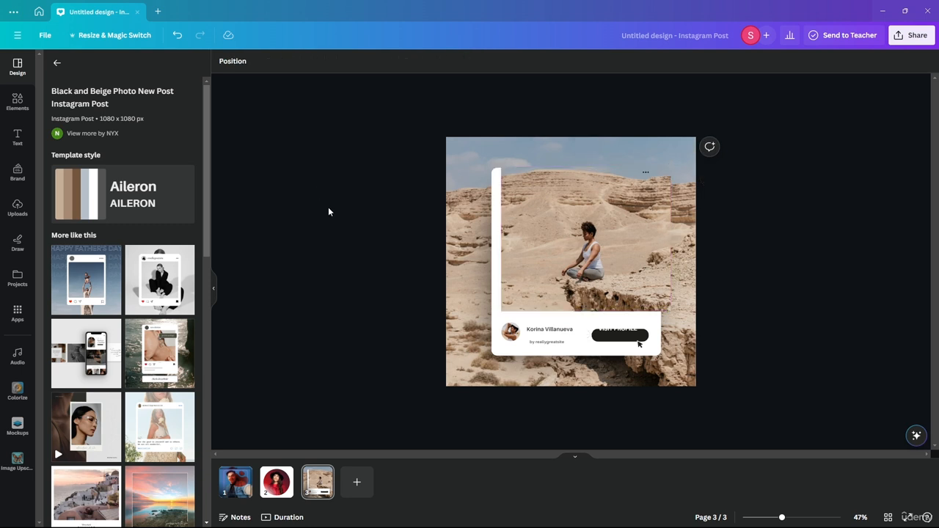